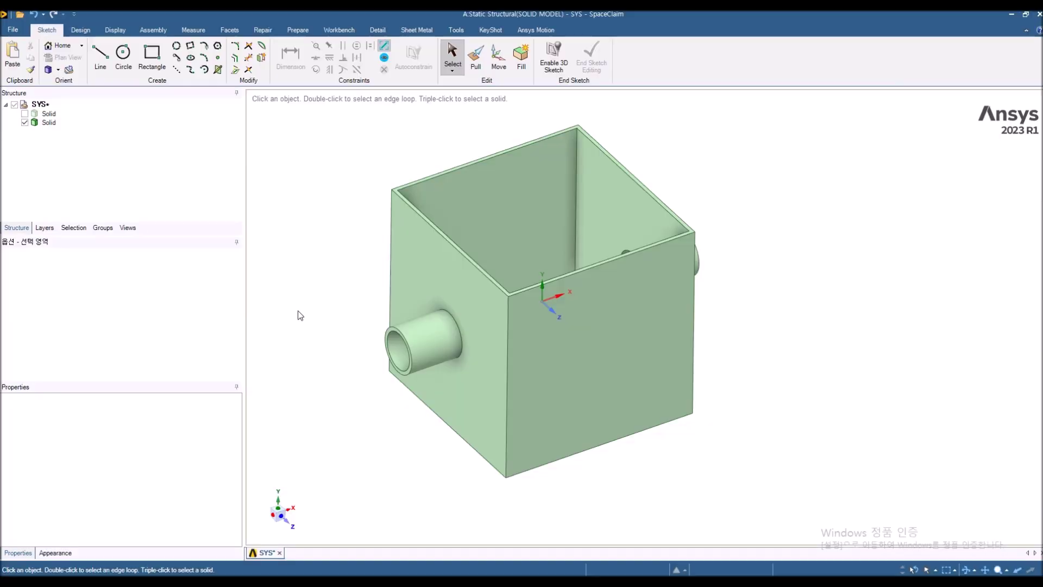
Step: Inspect the open-top tank and its two side pipes from several angles
mouse_move(363, 239)
middle_mouse_down()
mouse_move(361, 228)
mouse_move(344, 373)
mouse_move(366, 223)
middle_mouse_up()
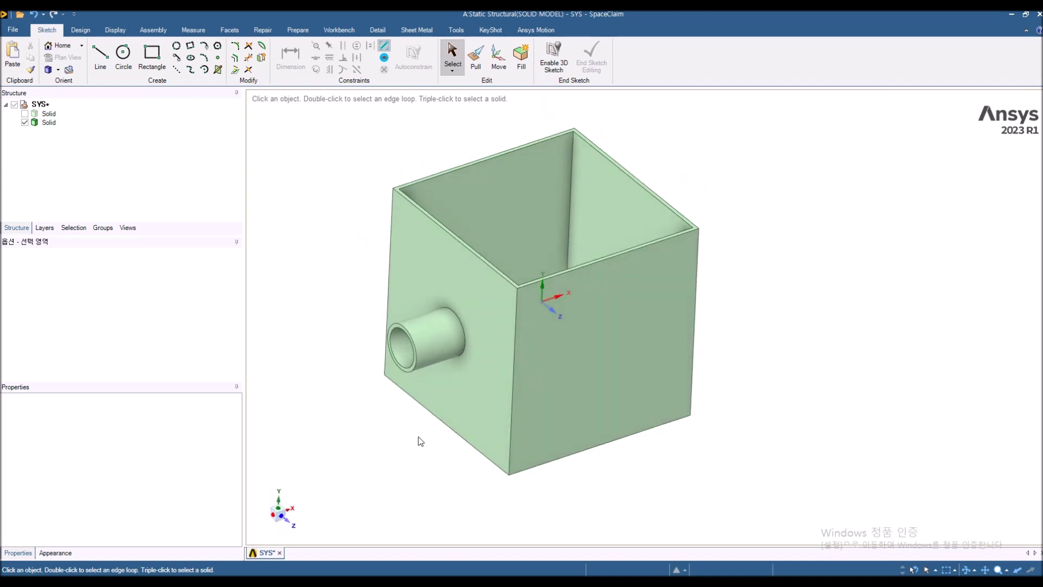
middle_click_drag(613, 233, 559, 223)
middle_click_drag(589, 330, 591, 239)
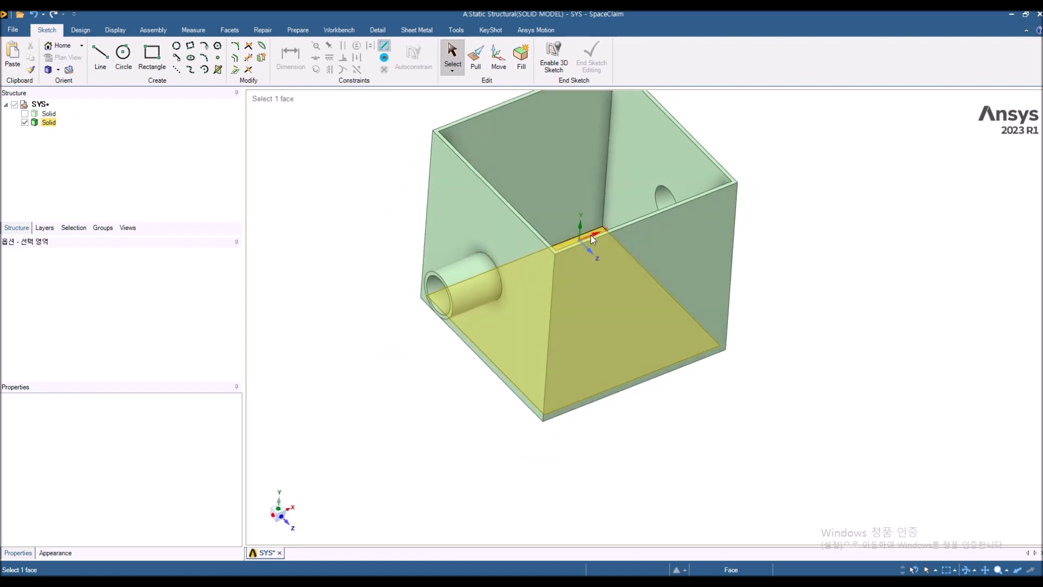
middle_click_drag(601, 199, 610, 286, "shift")
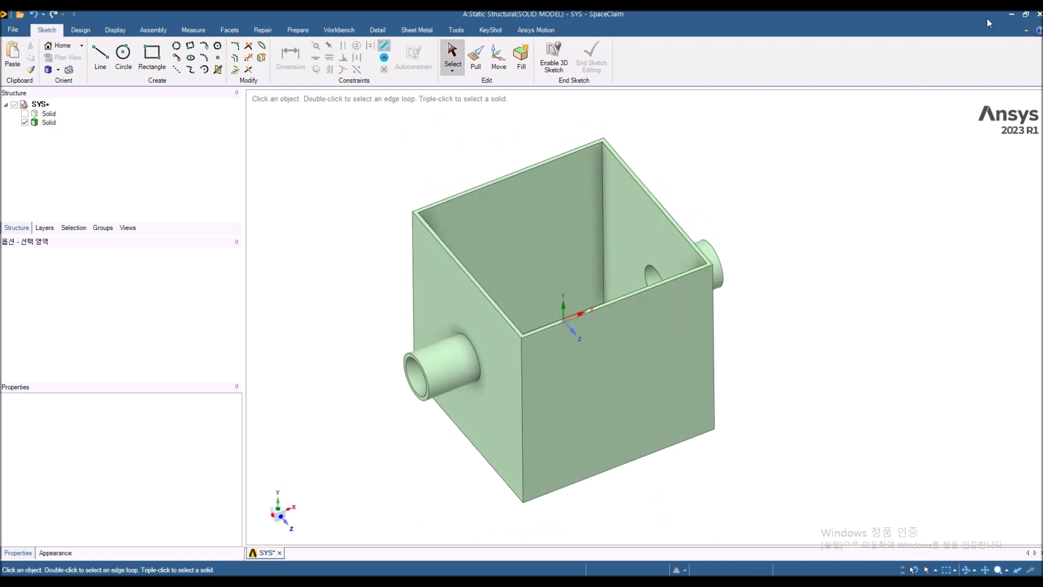
Step: Switch to Mechanical for the solid-model Static Structural system and show the details of the second solid body
left_click(1011, 14)
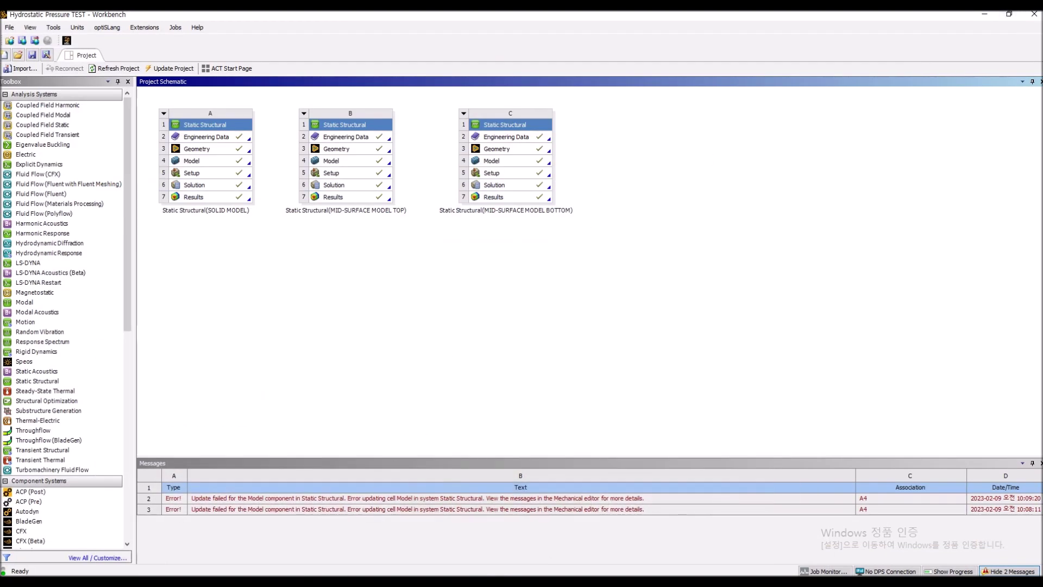
left_click(255, 538)
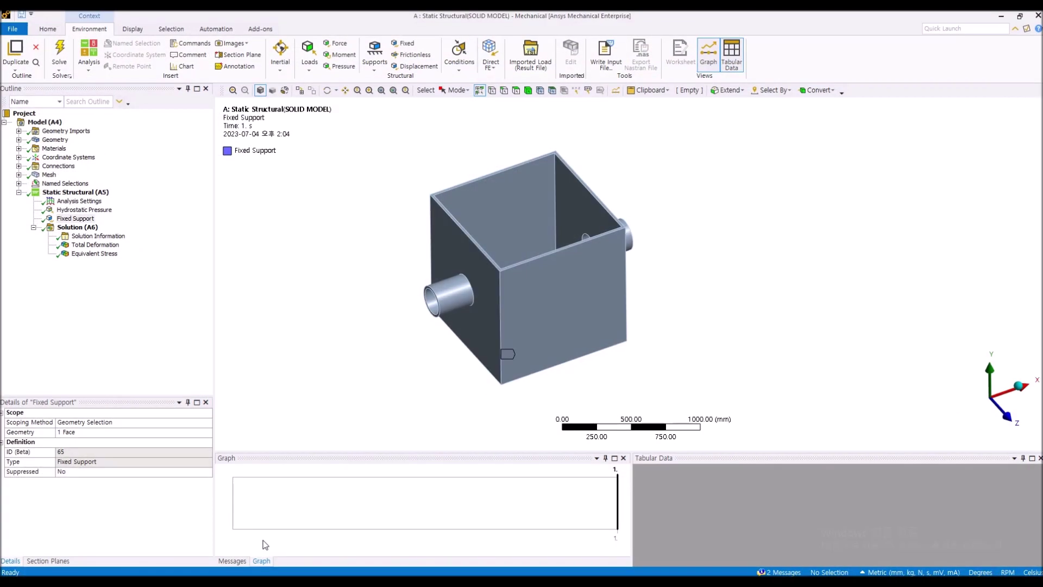
middle_click_drag(272, 239, 284, 239)
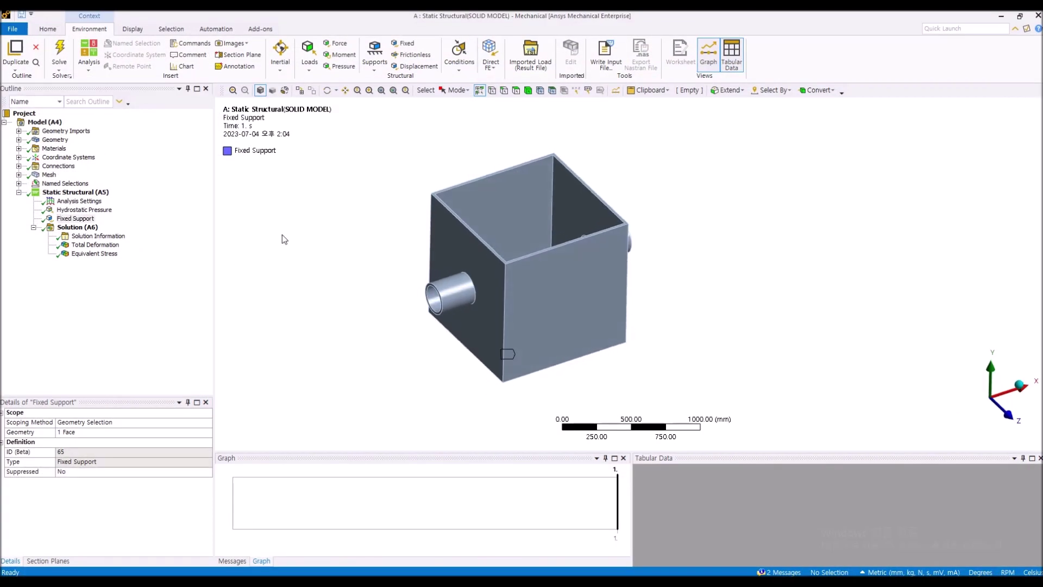
left_click(19, 140)
left_click(65, 157)
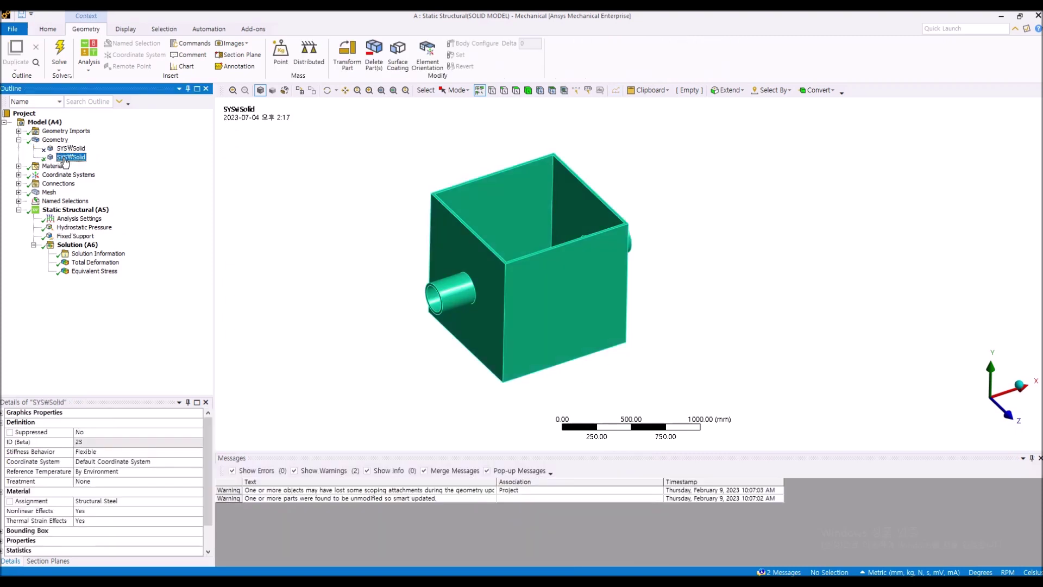
Step: Display the mesh and examine it across the tank walls and side pipes
left_click(49, 193)
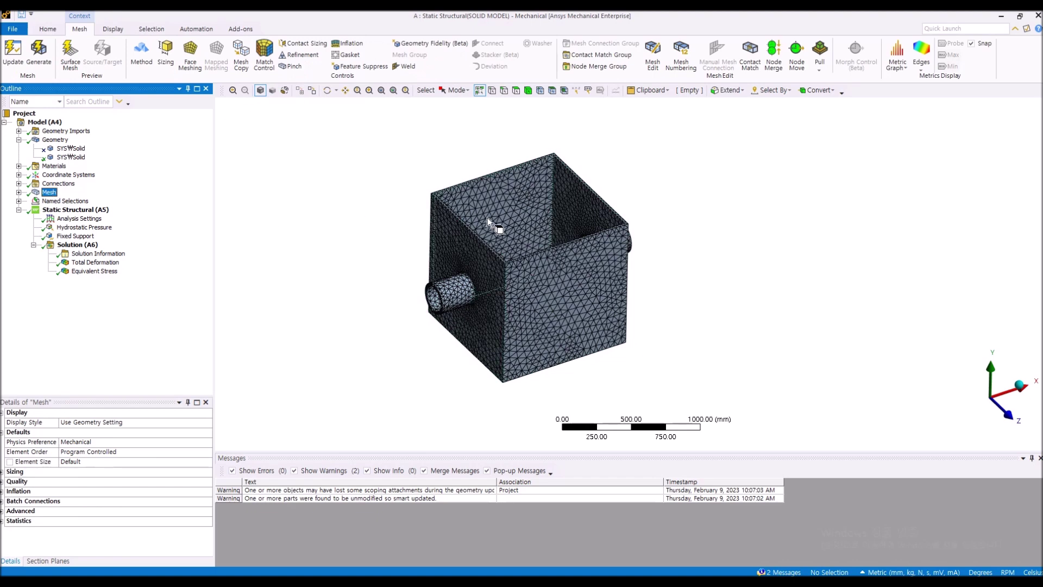
mouse_move(529, 238)
middle_mouse_down()
mouse_move(517, 288)
mouse_move(519, 228)
middle_mouse_up()
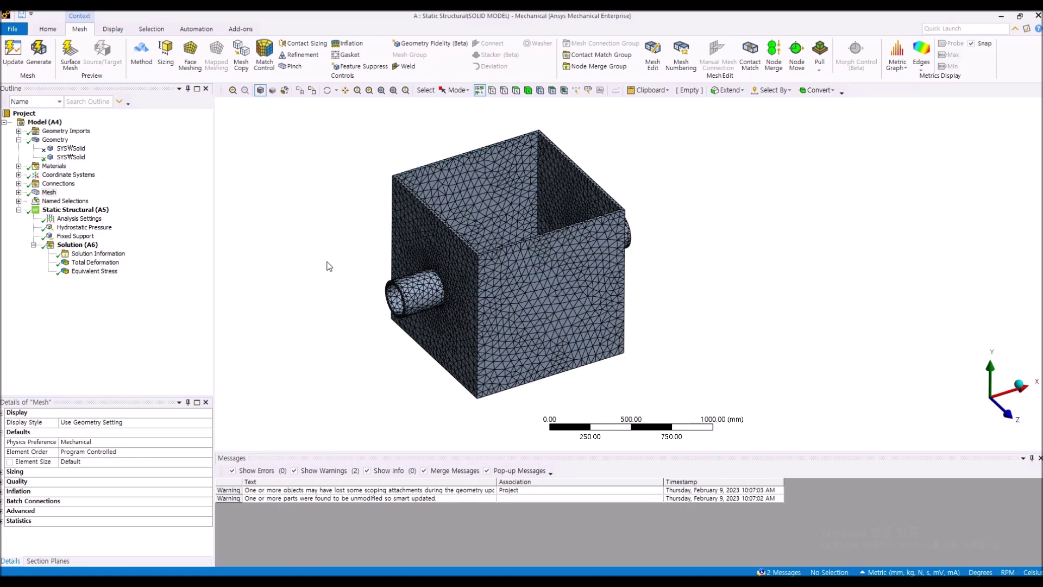
middle_click_drag(337, 266, 421, 345)
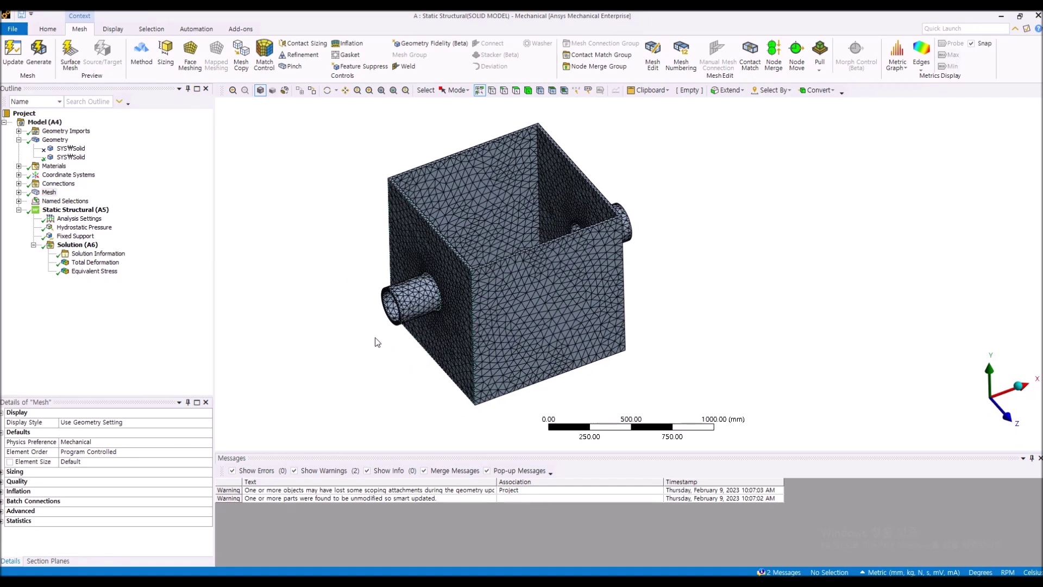
middle_click_drag(336, 338, 352, 358)
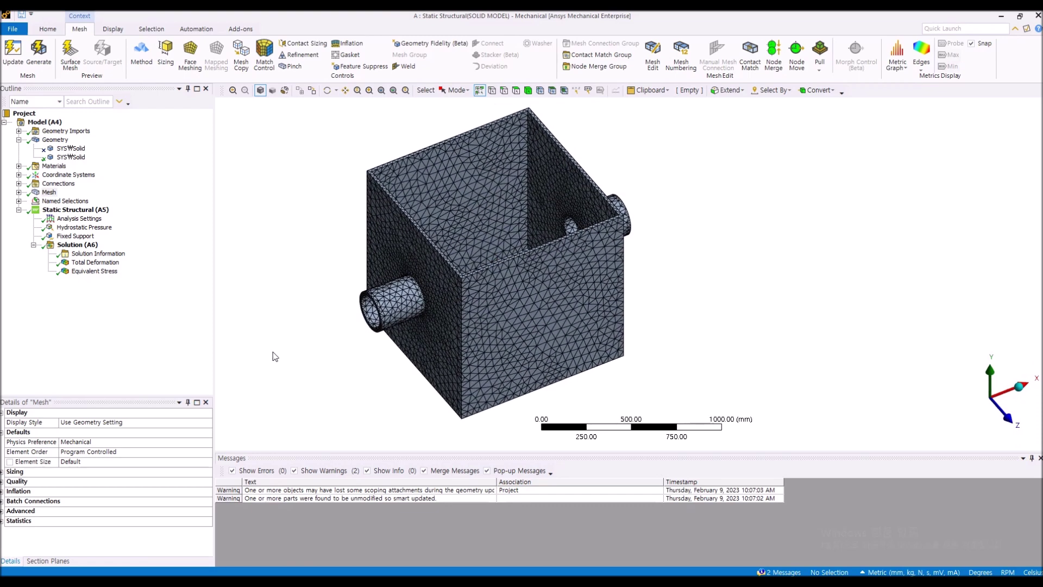
left_click(176, 349)
Step: Review the Static Structural boundary conditions, the hydrostatic pressure distribution and the available load types
left_click(102, 211)
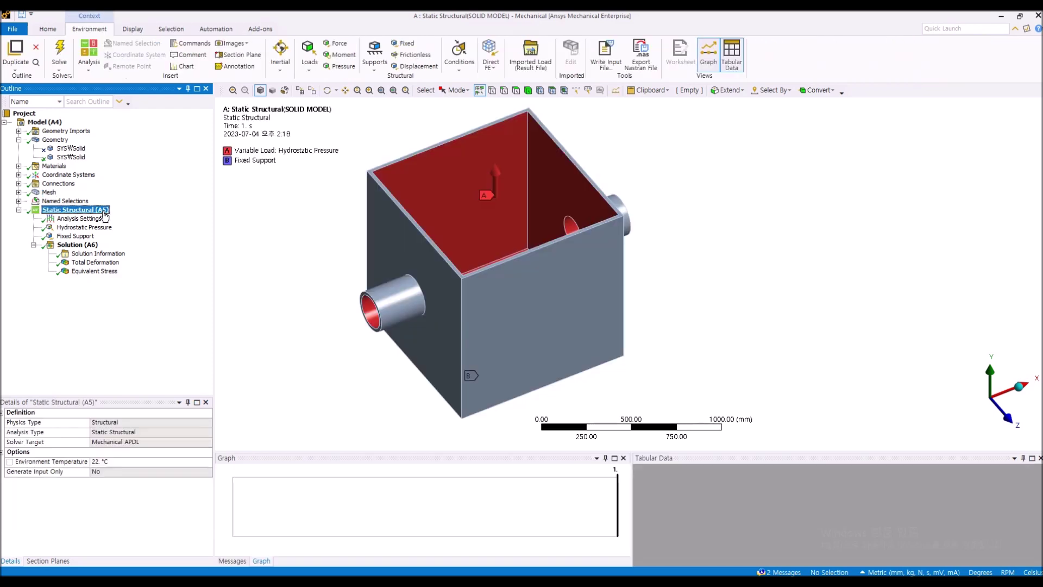
left_click(101, 229)
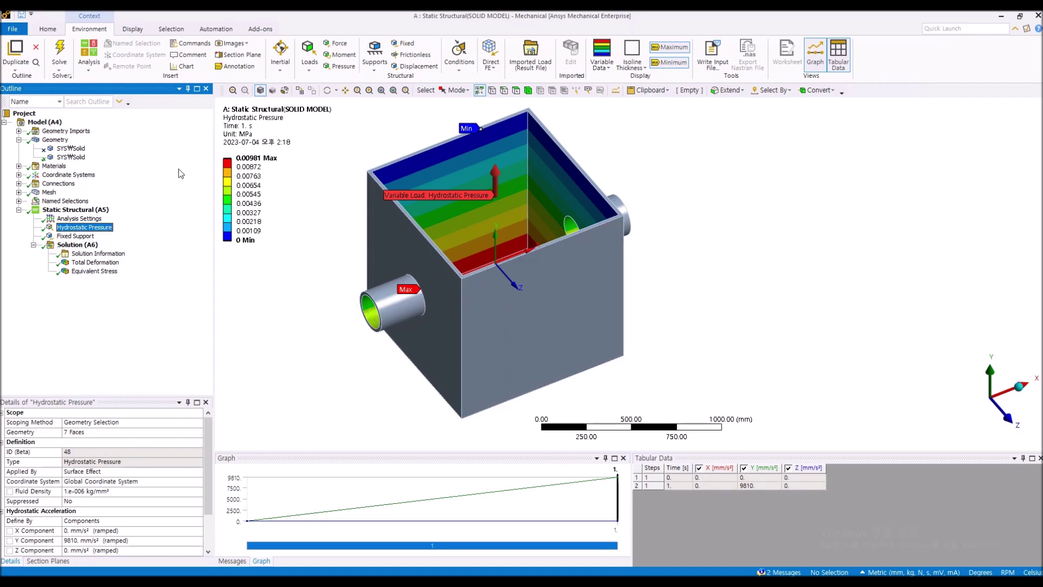
left_click(309, 72)
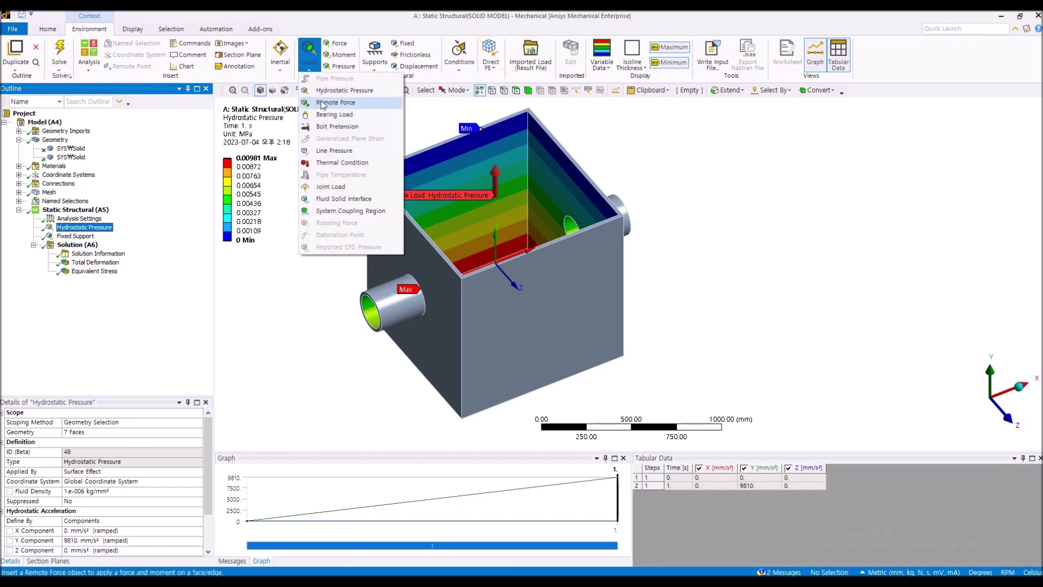
left_click(173, 240)
Step: Examine which inner tank and pipe faces the hydrostatic pressure load is scoped to
left_click(90, 432)
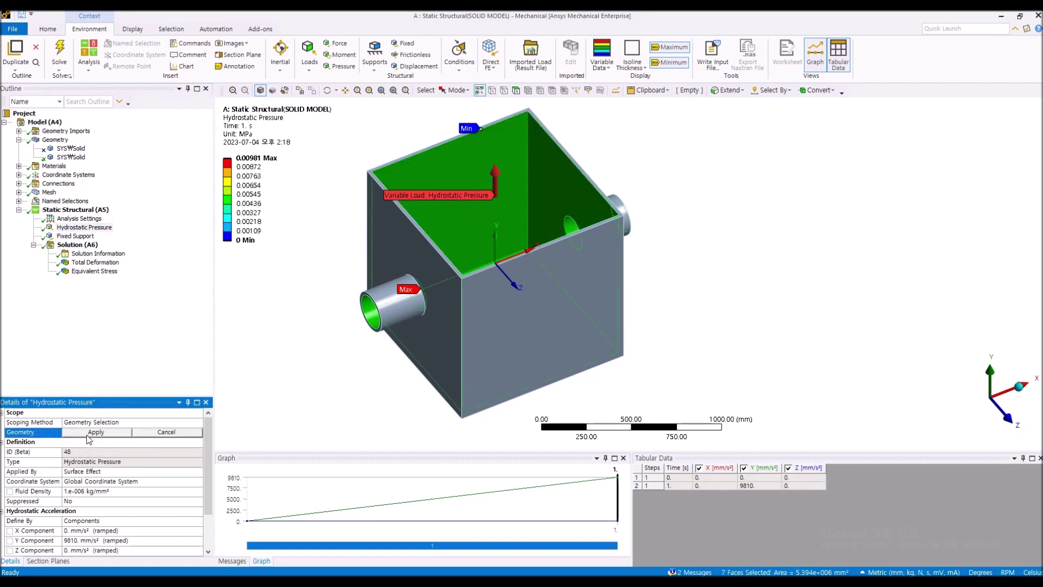
middle_click_drag(426, 318, 427, 280)
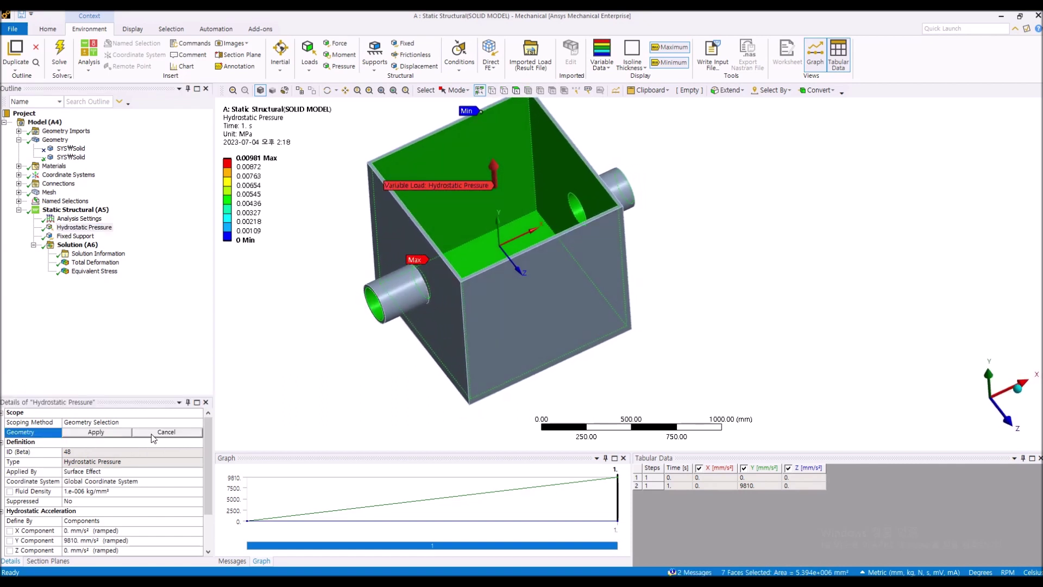
left_click(186, 357)
left_click(204, 440)
Step: Change the unit system to Metric (m, kg, N, s, V, A)
scroll(162, 478, "down", 3)
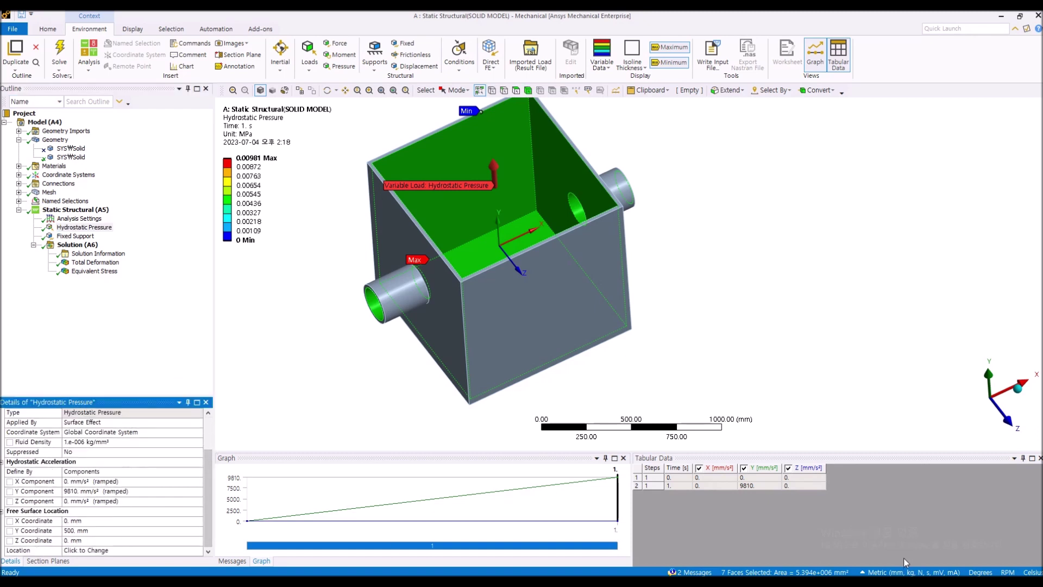
left_click(890, 573)
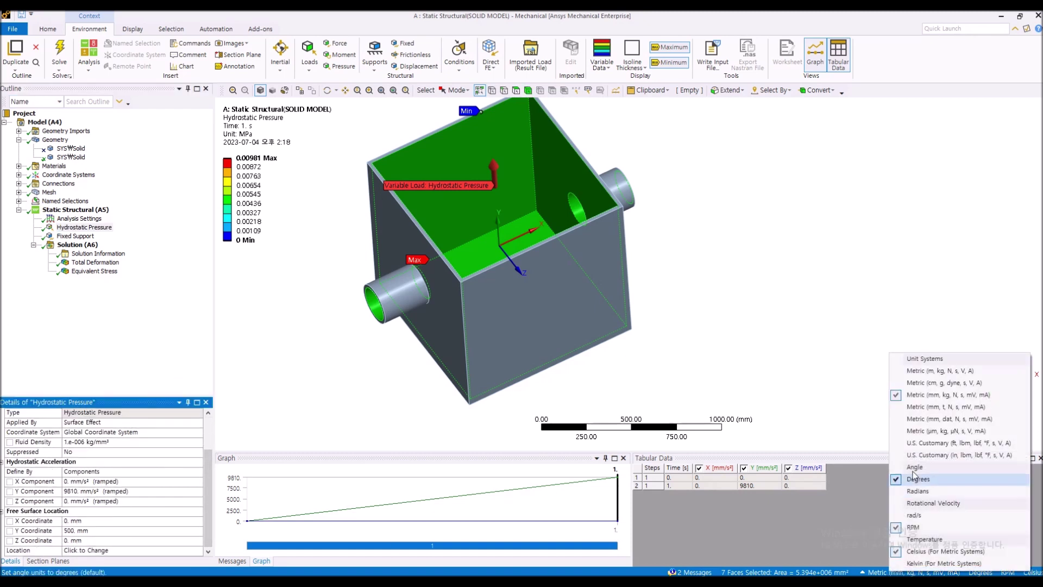
left_click(915, 369)
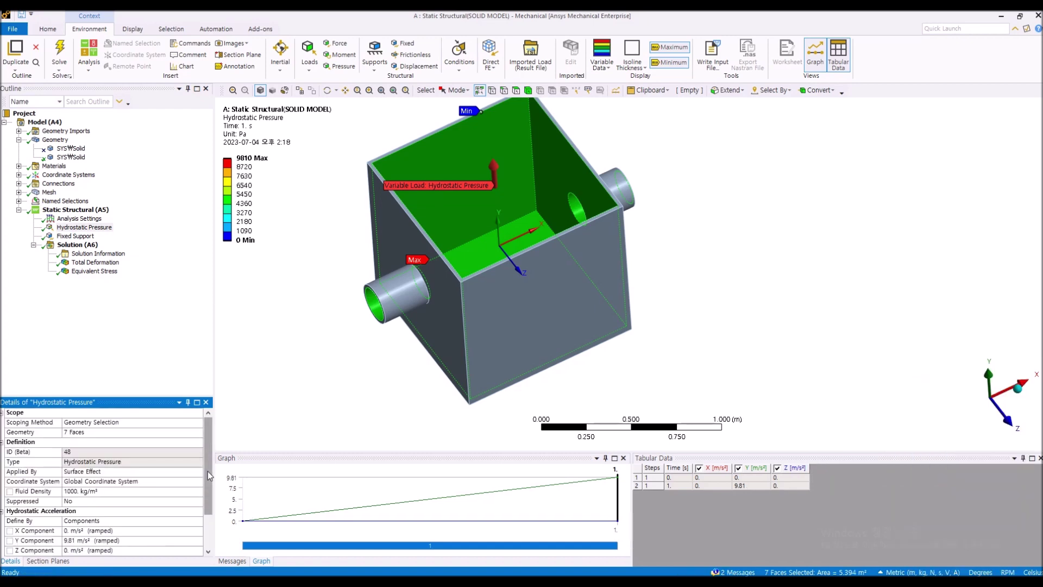
Step: Examine the hydrostatic pressure's fluid density, acceleration components and free surface coordinates against the pressure contours inside the tank
scroll(211, 485, "down", 1)
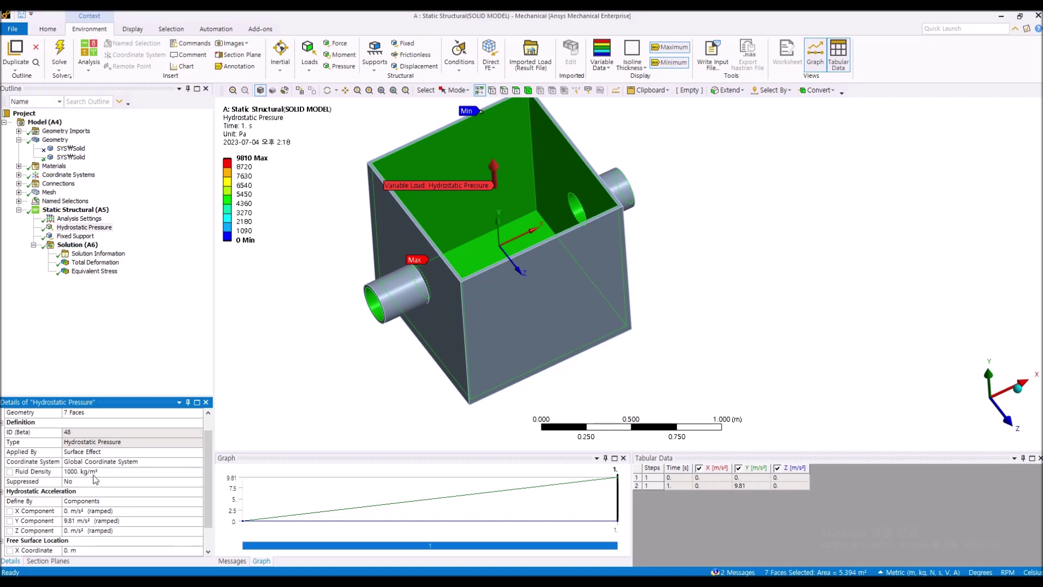
scroll(203, 469, "down", 1)
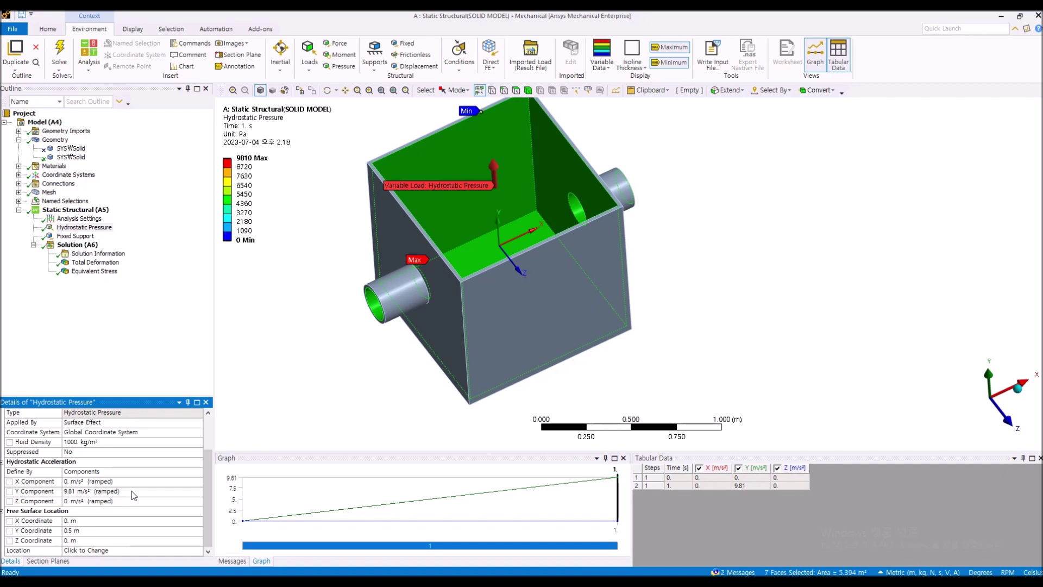
left_click(404, 376)
middle_click_drag(413, 396, 417, 394)
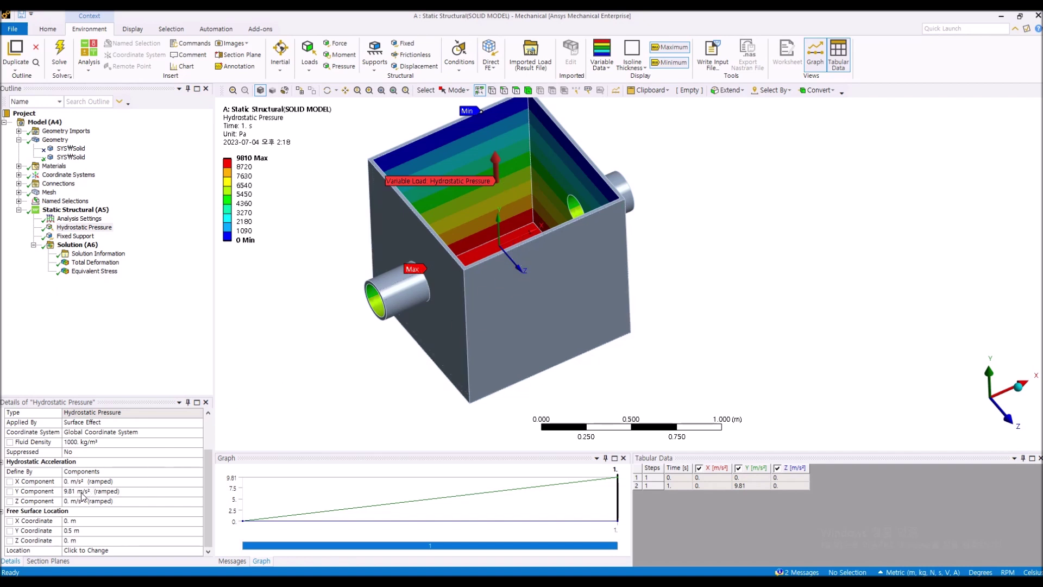
mouse_move(483, 262)
middle_mouse_down()
mouse_move(483, 245)
mouse_move(491, 273)
middle_mouse_up()
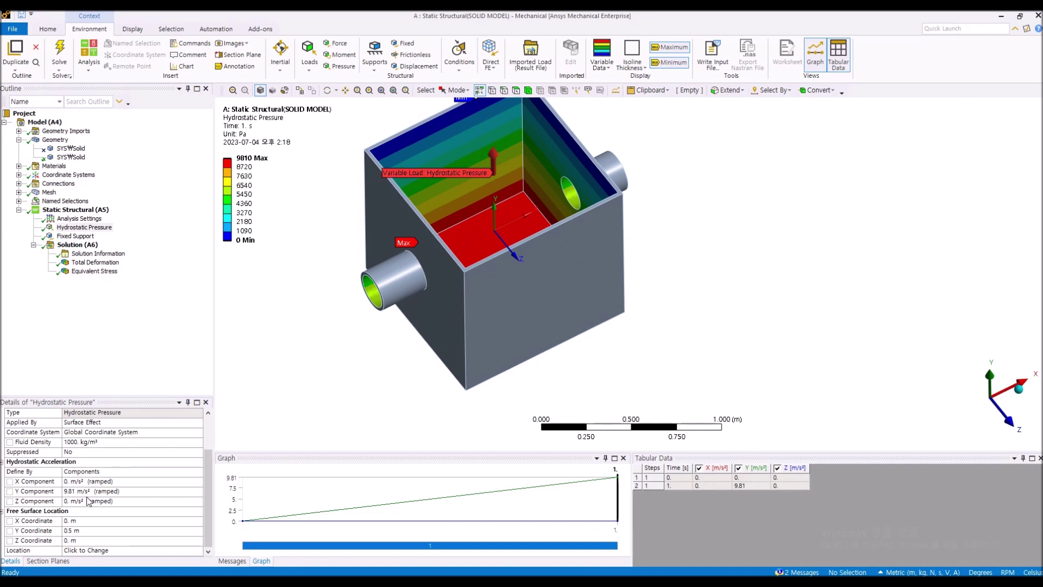
middle_click_drag(492, 382, 521, 298)
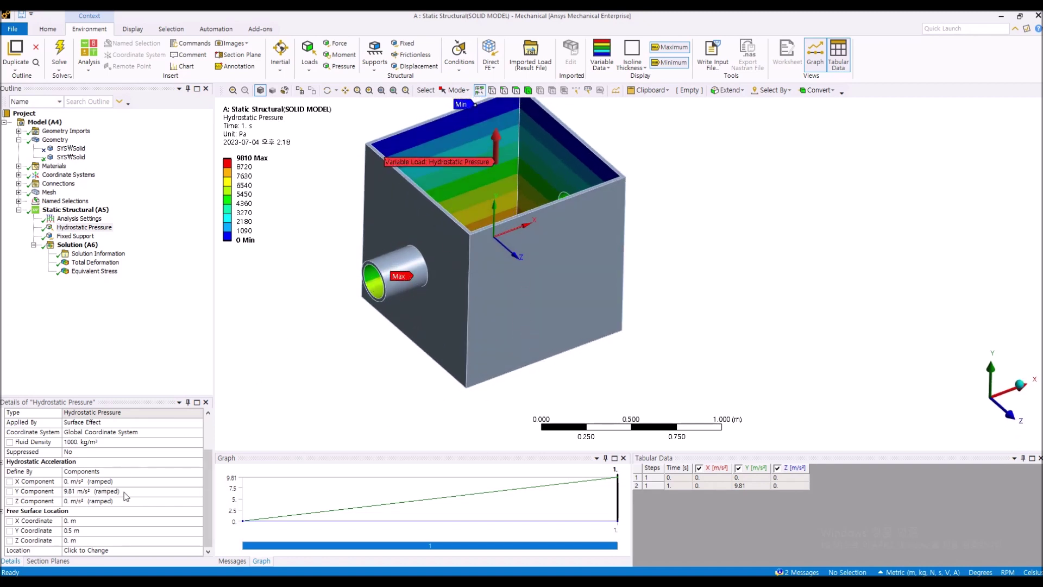
left_click(207, 486)
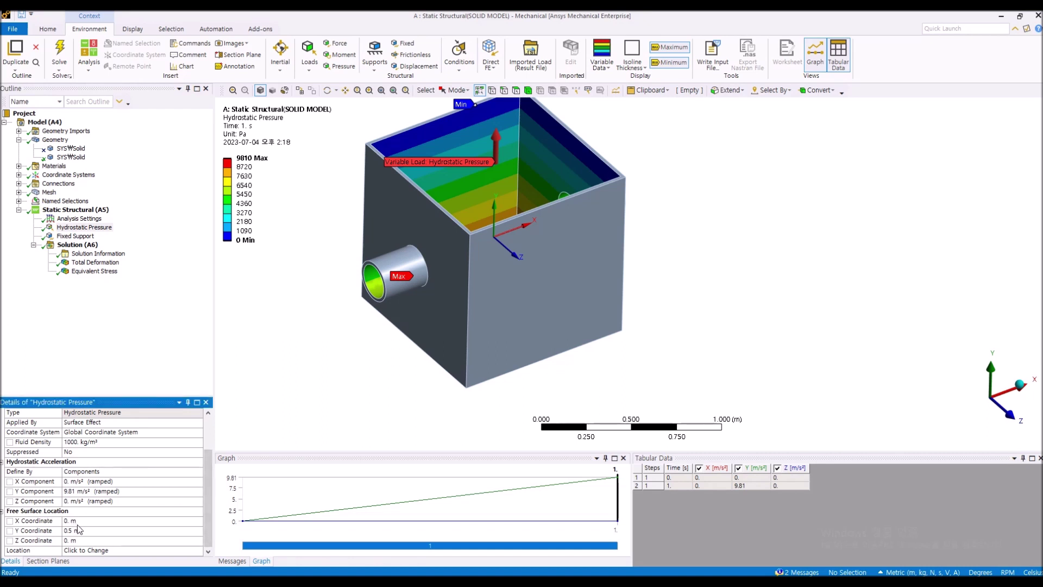
middle_click_drag(493, 155, 547, 226)
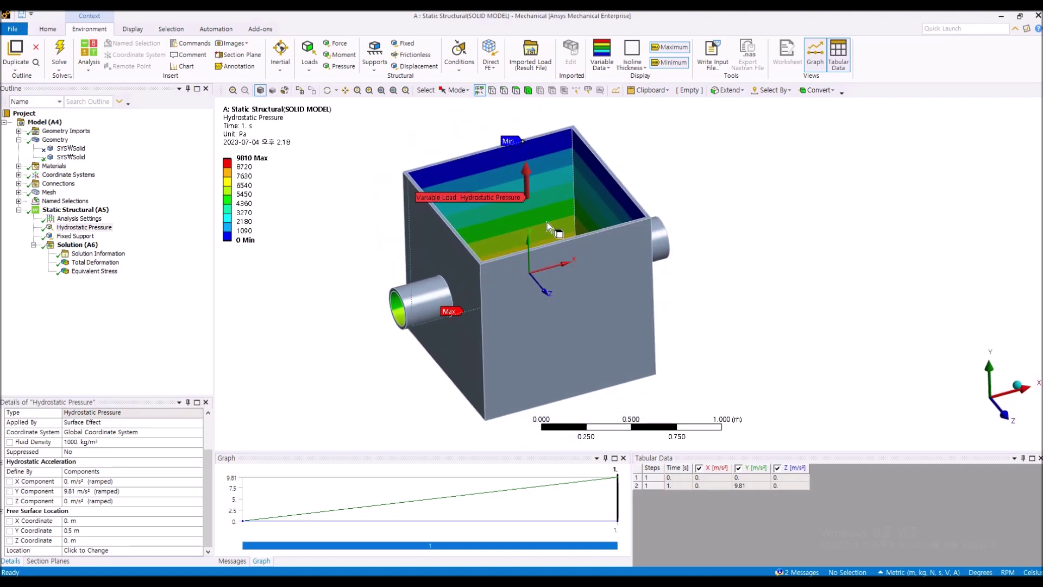
left_click(179, 357)
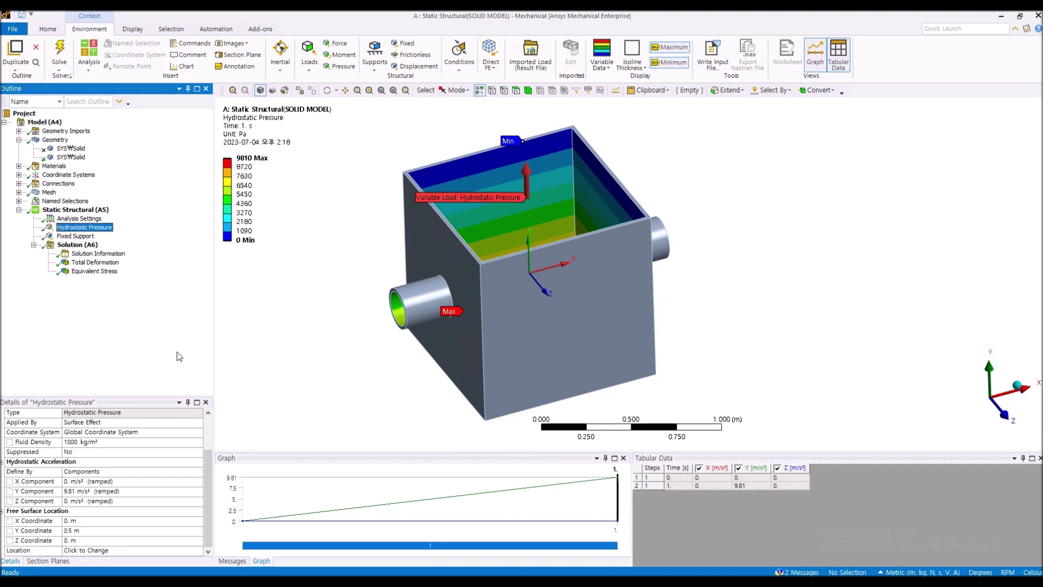
left_click(103, 550)
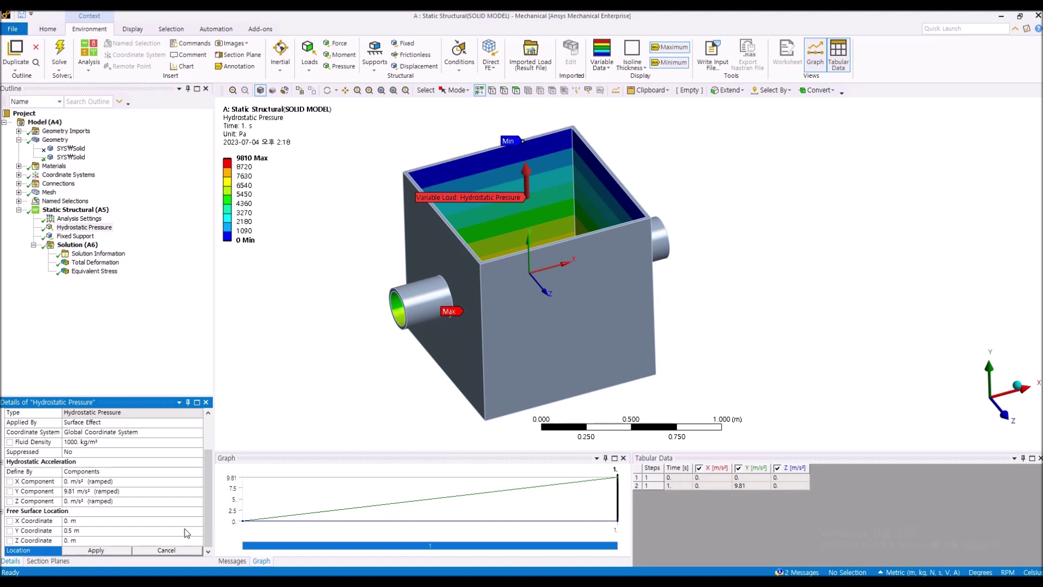
left_click(184, 551)
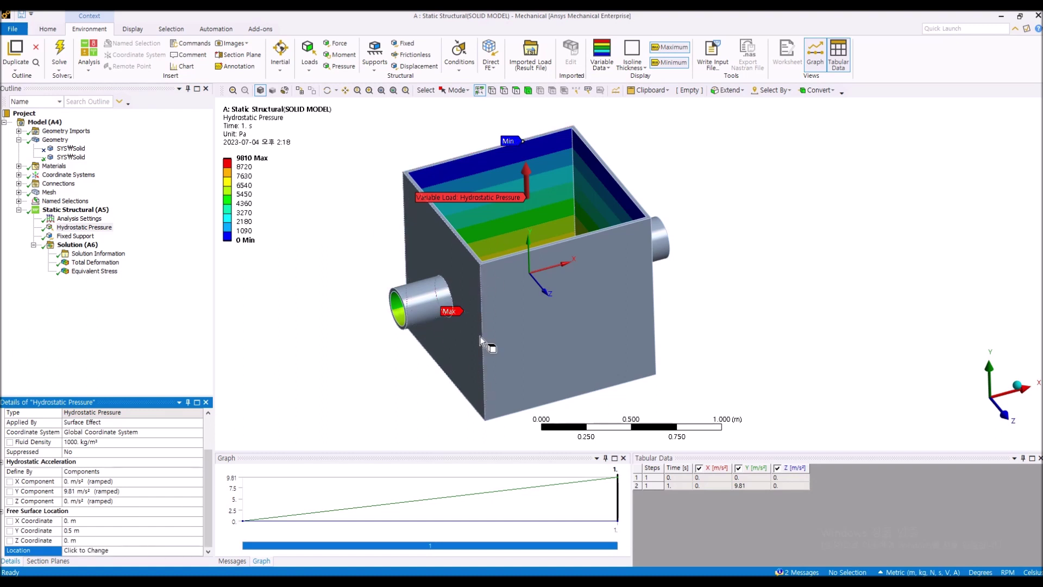
left_click(127, 333)
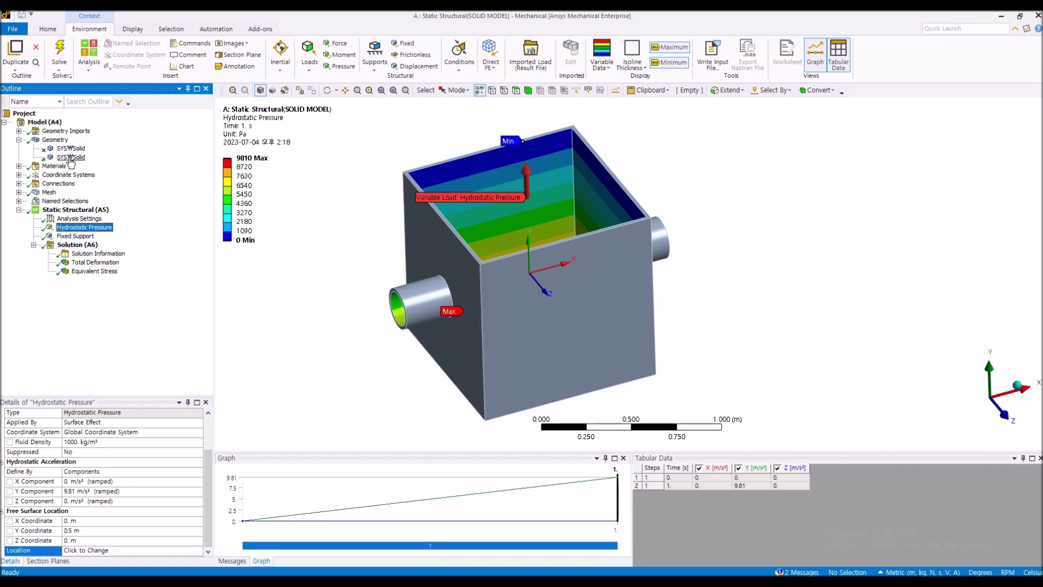
Step: Show the overall bounding box dimensions of the geometry
left_click(55, 139)
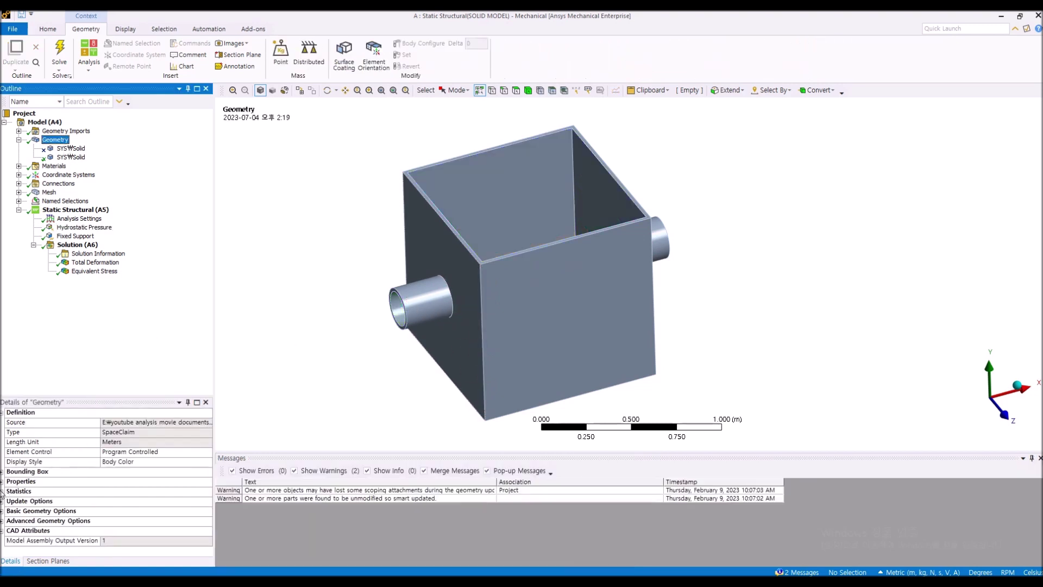
left_click(2, 471)
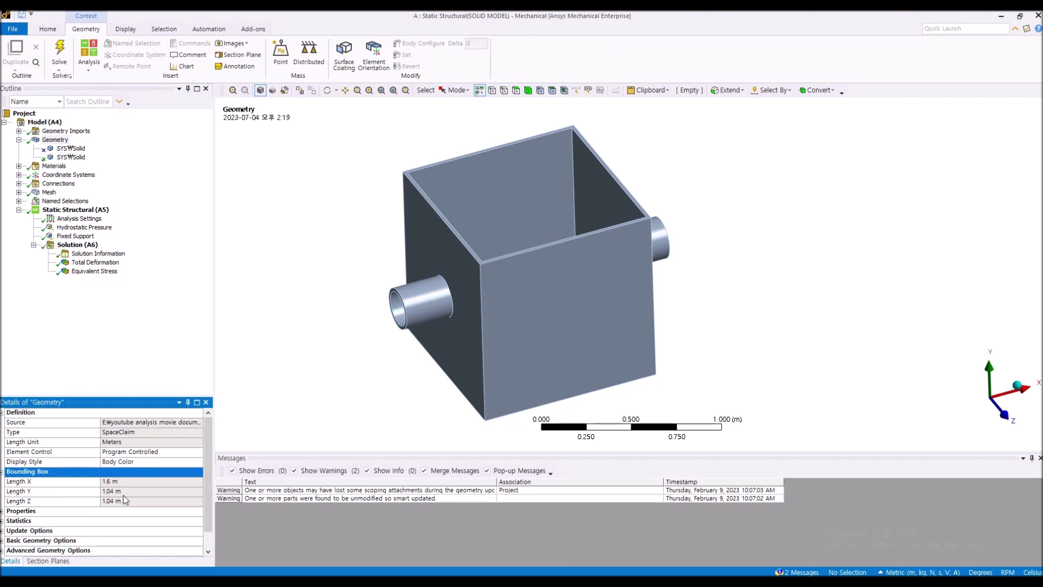
mouse_move(435, 372)
middle_mouse_down()
mouse_move(433, 349)
mouse_move(445, 367)
middle_mouse_up()
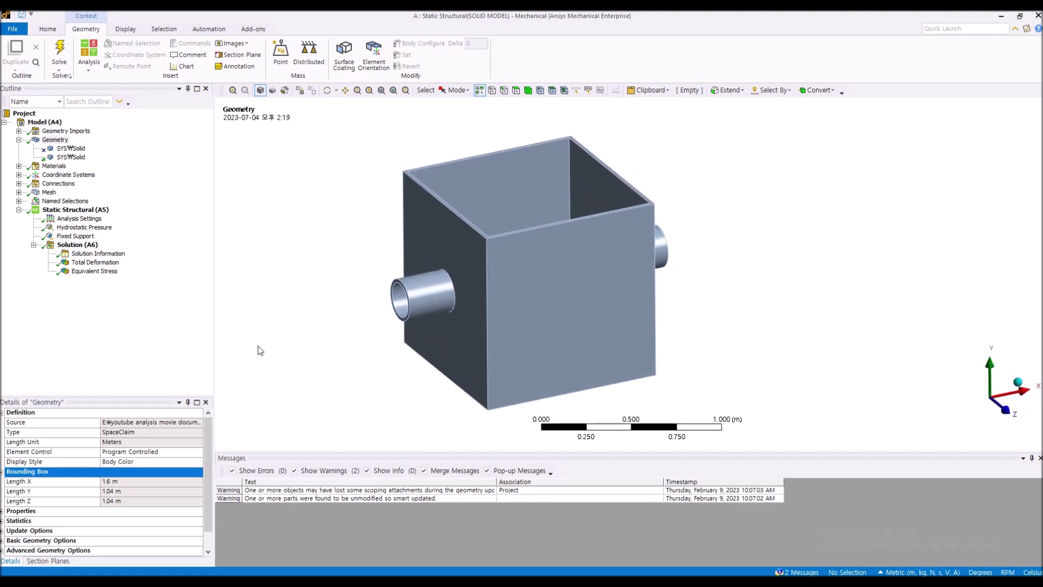
Step: Return to the hydrostatic pressure load and review its acceleration and free surface location settings
left_click(48, 195)
left_click(71, 231)
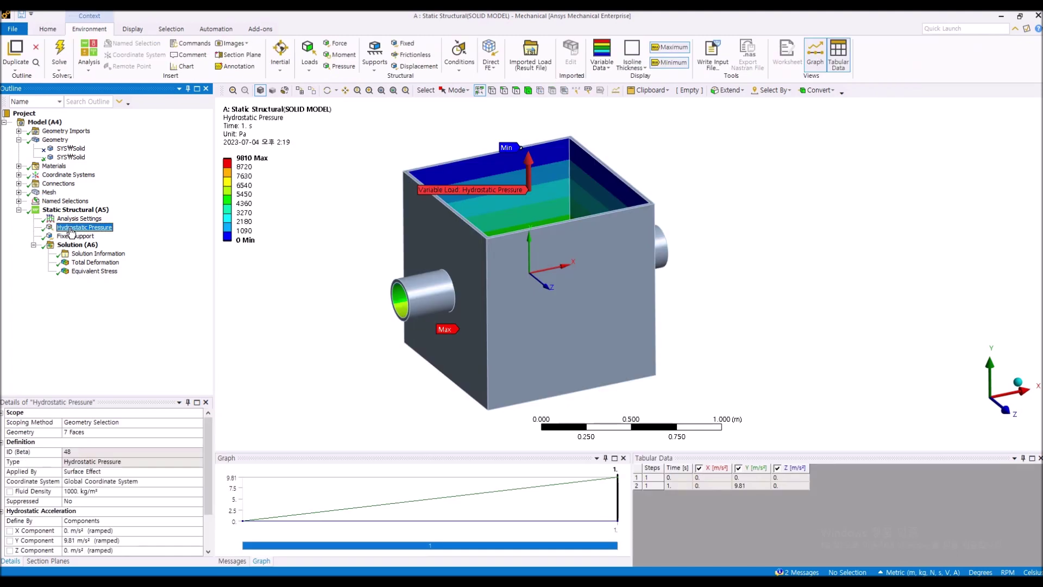
left_click_drag(210, 485, 210, 533)
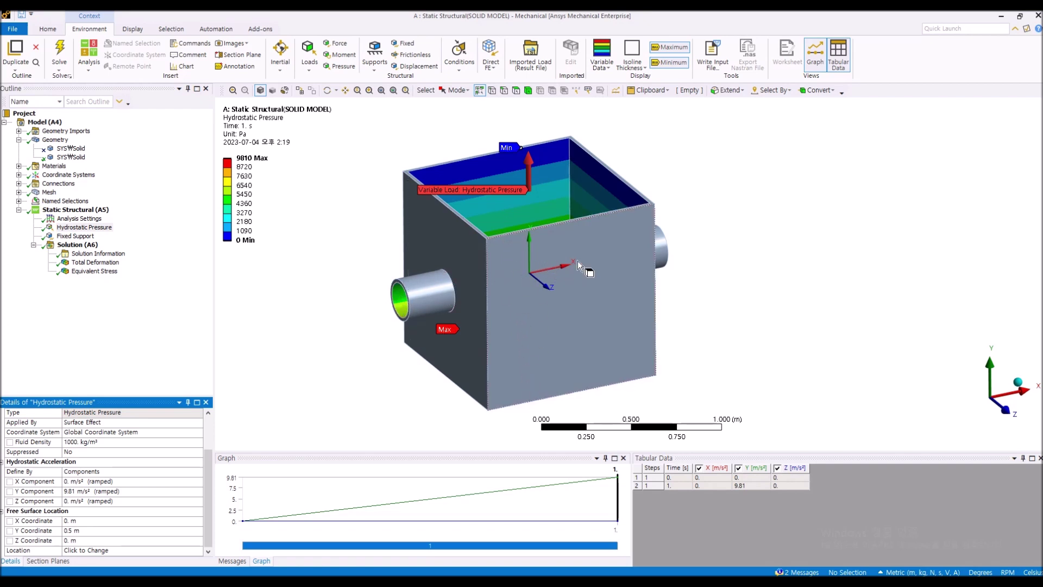
Step: Inspect the hydrostatic pressure contours on the solid tank's inner walls against the free surface location
mouse_move(568, 308)
middle_mouse_down()
mouse_move(555, 284)
mouse_move(563, 293)
middle_mouse_up()
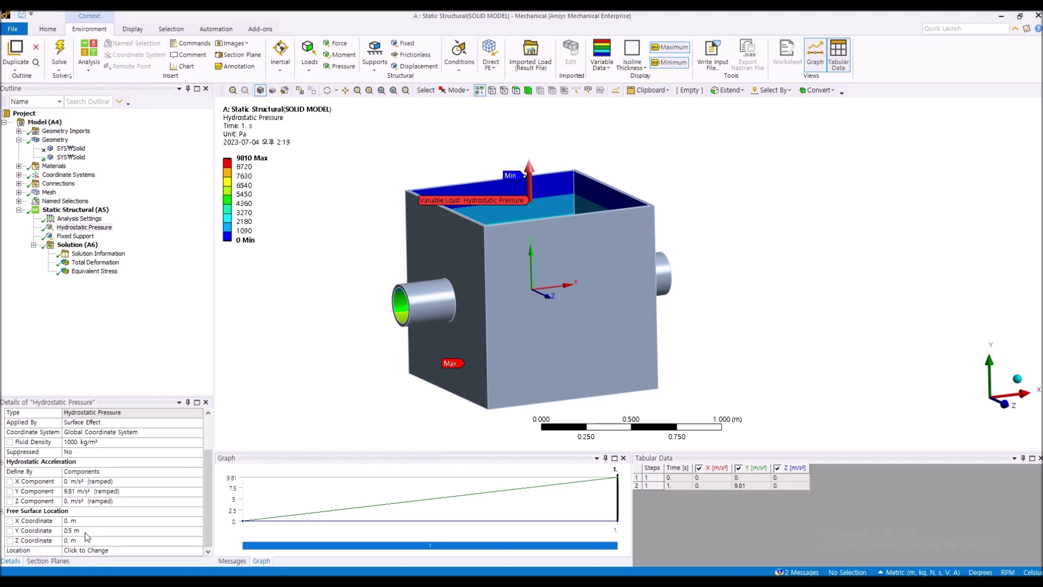
middle_click_drag(597, 174, 601, 203)
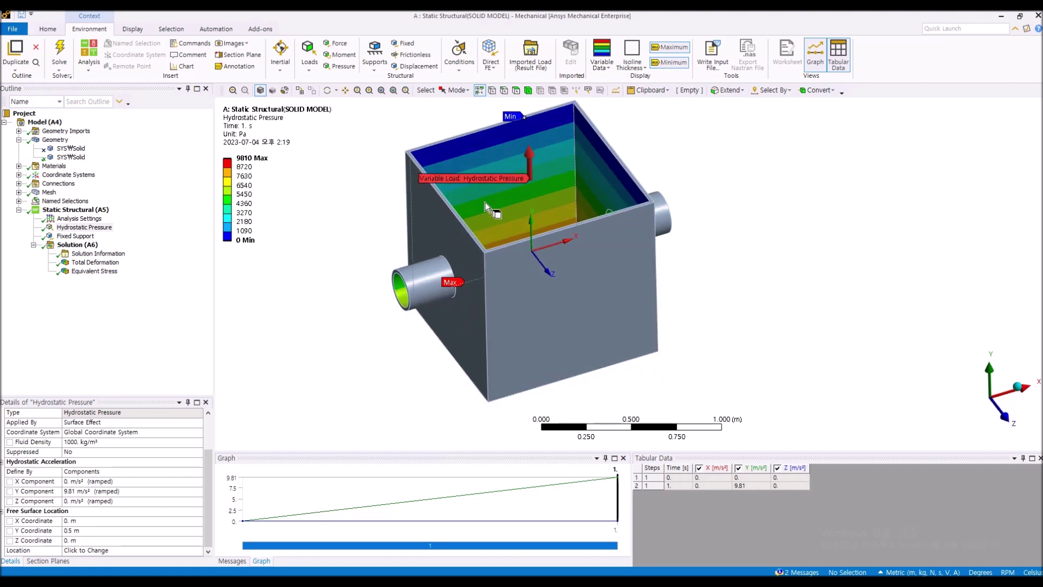
middle_click_drag(470, 226, 554, 304)
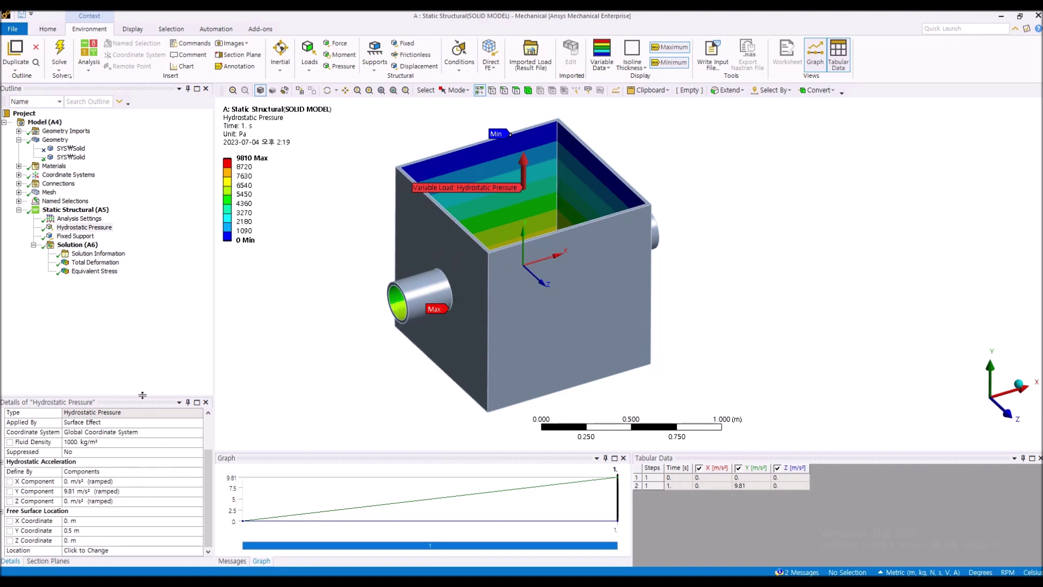
left_click(173, 340)
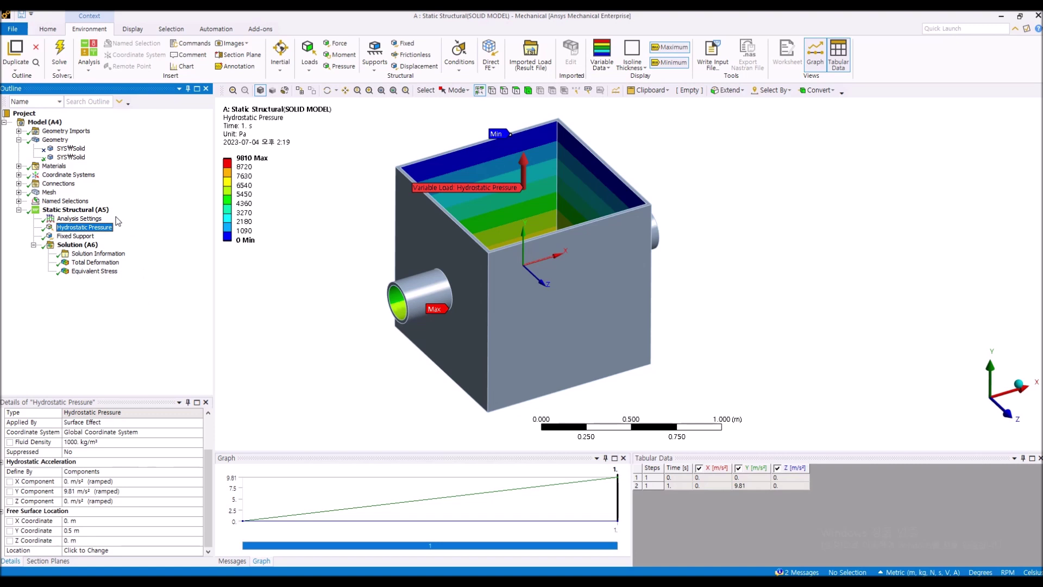
Step: Review the fixed support's scoped face at the base of the solid tank
left_click(75, 235)
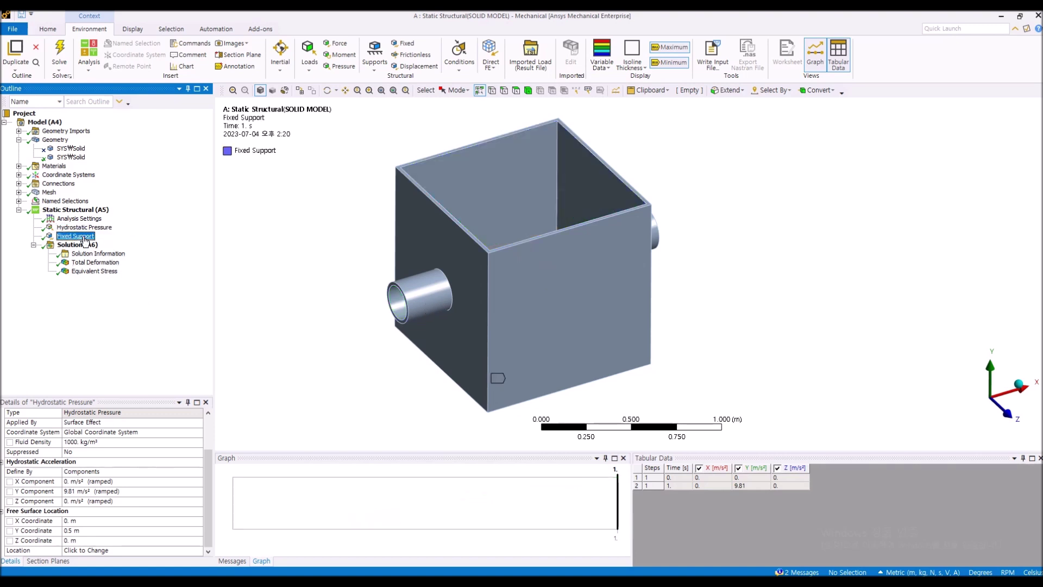
mouse_move(471, 403)
middle_mouse_down()
mouse_move(453, 352)
mouse_move(445, 395)
mouse_move(434, 361)
mouse_move(456, 391)
middle_mouse_up()
left_click(125, 306)
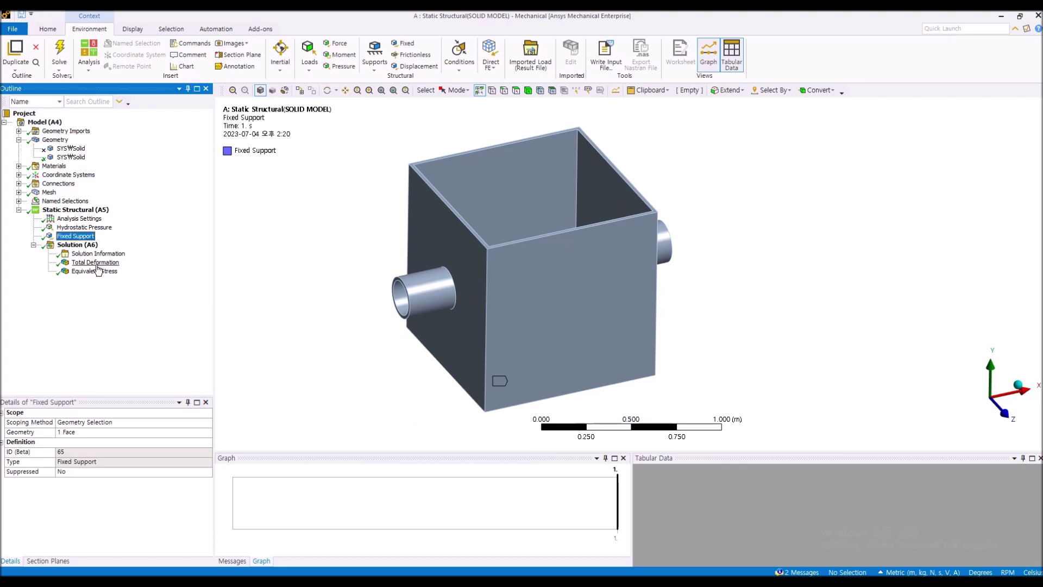
Step: Show the solid model's total deformation, animate it while viewing the tank walls, and stop the animation
left_click(97, 263)
left_click_drag(532, 178, 562, 228)
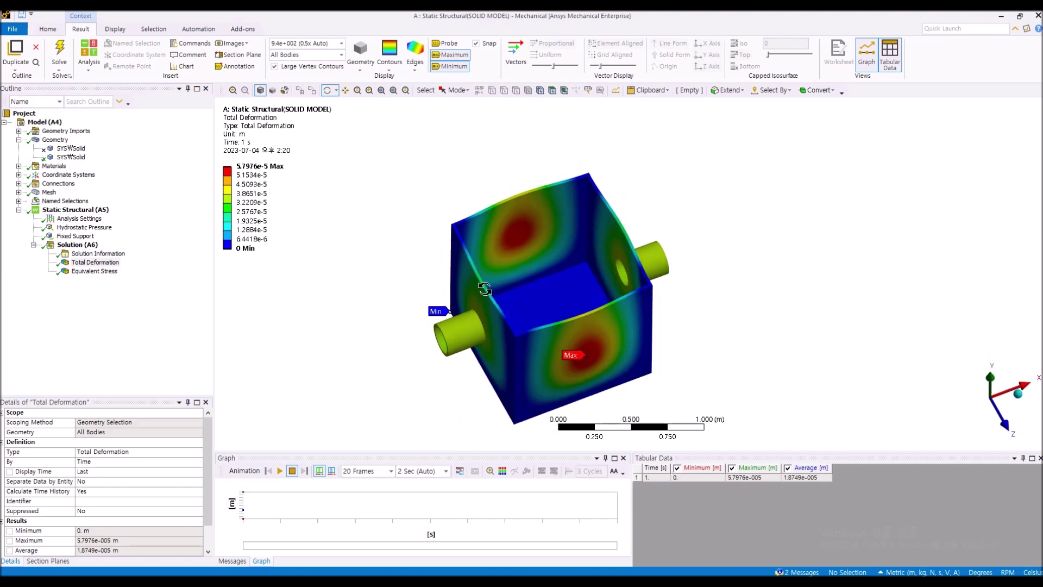
left_click(279, 471)
mouse_move(368, 349)
left_mouse_down()
mouse_move(380, 340)
mouse_move(383, 355)
mouse_move(380, 335)
left_mouse_up()
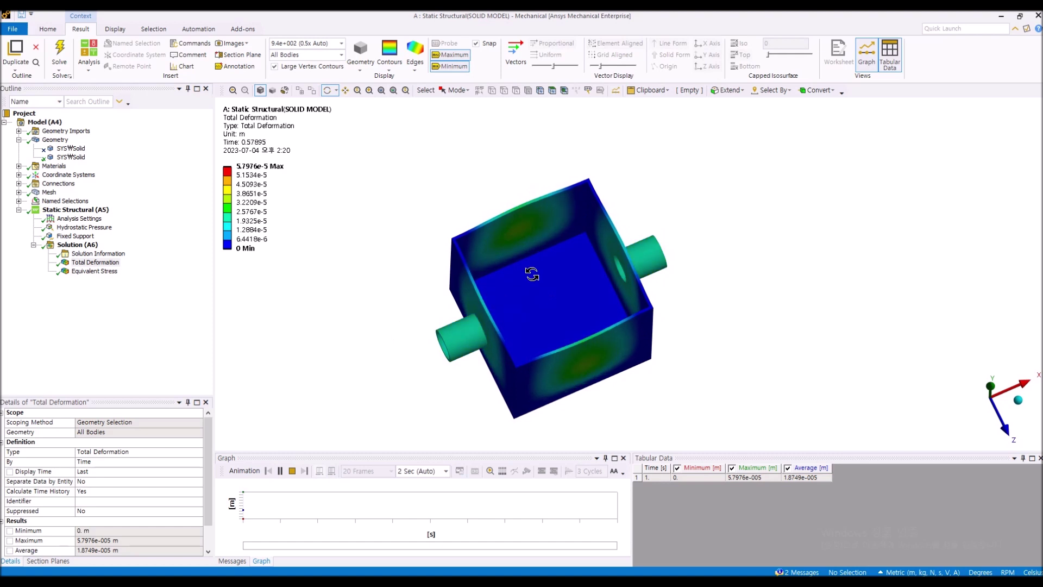
left_click_drag(538, 316, 517, 287)
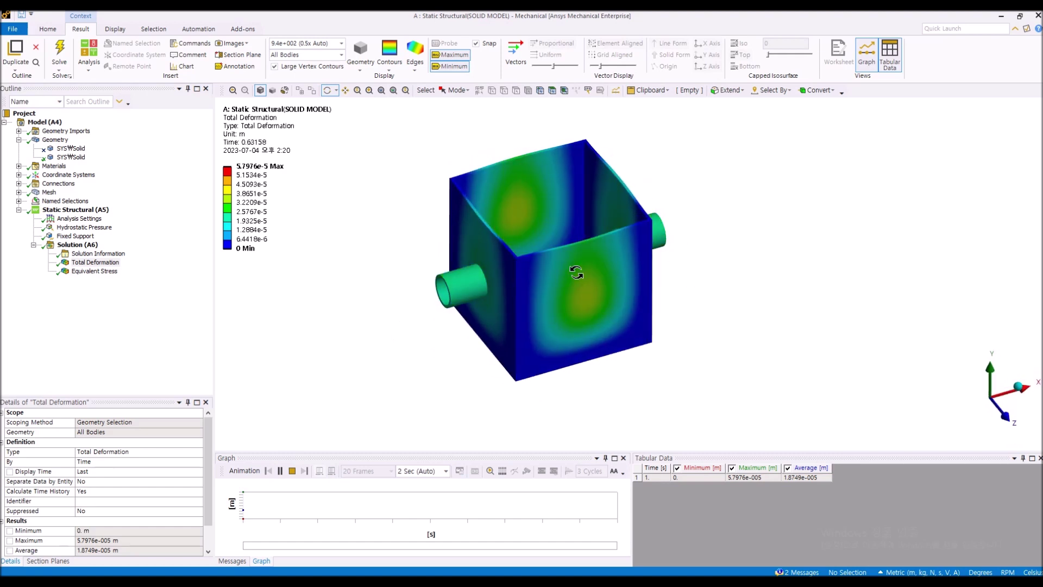
left_click(291, 471)
left_click(142, 374)
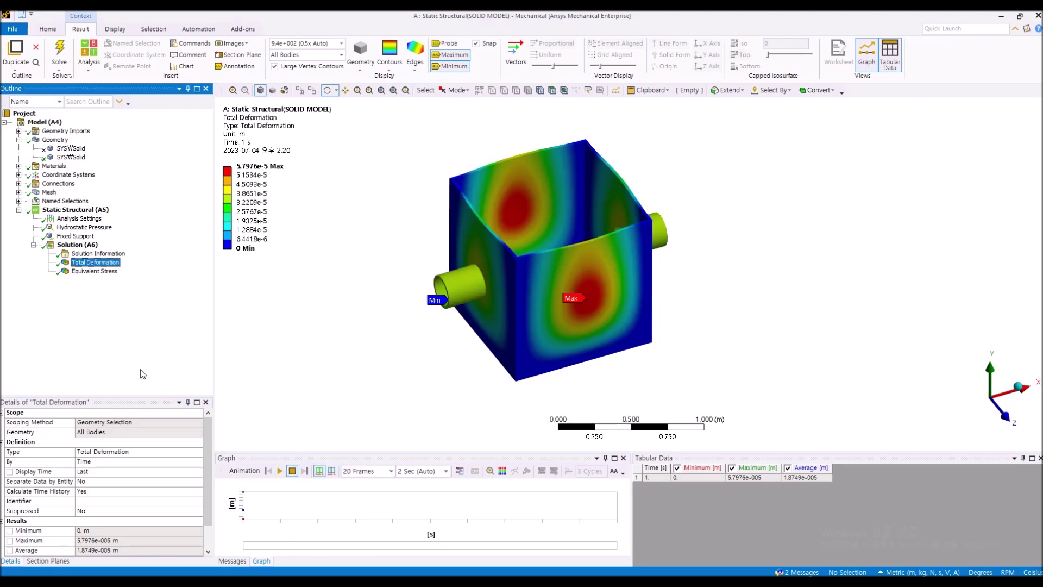
Step: Switch to the MID-SURFACE MODEL TOP analysis and show its hydrostatic pressure load
left_click(1001, 19)
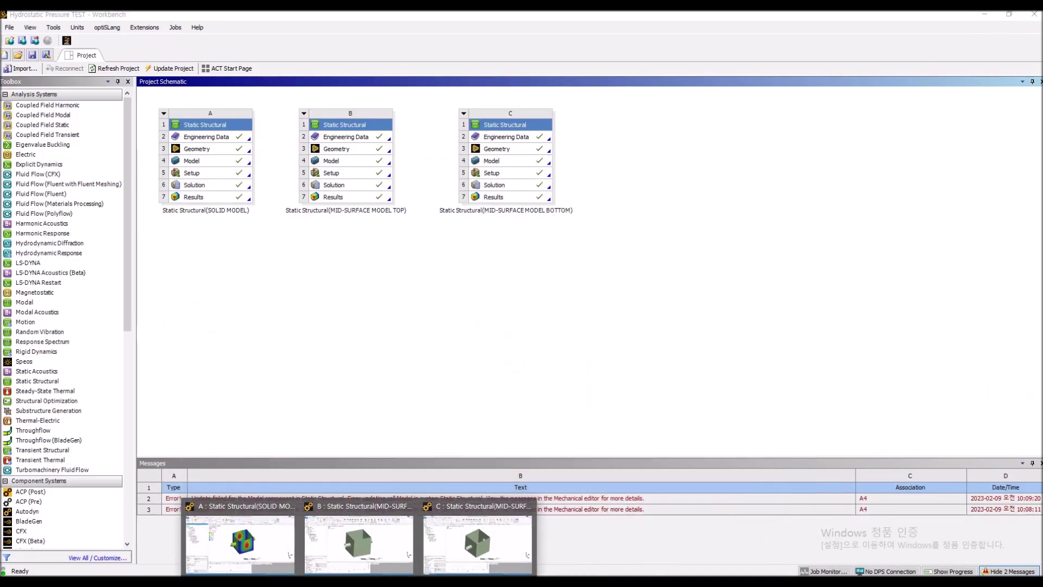
left_click(357, 545)
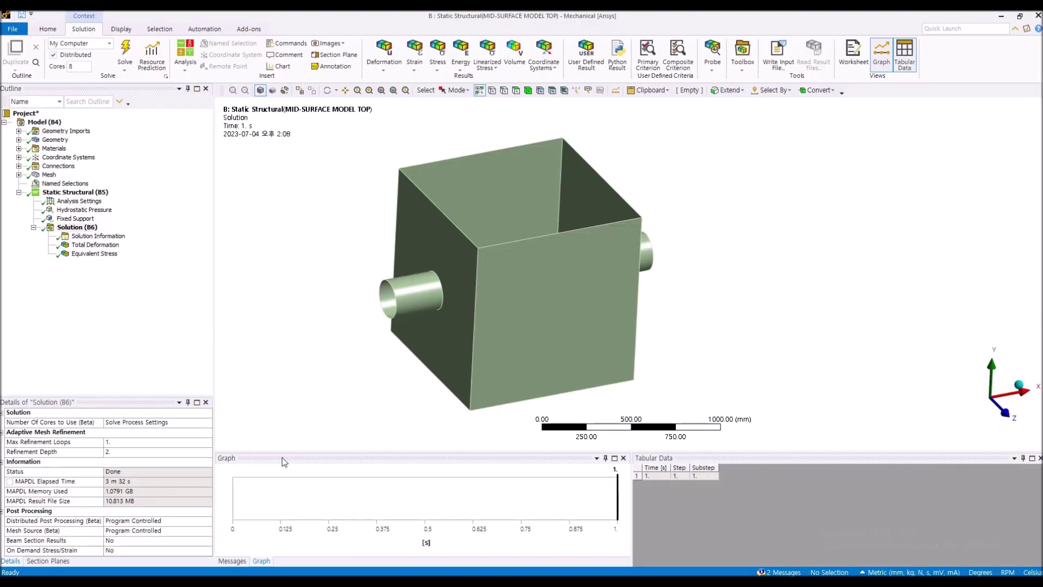
left_click(151, 297)
left_click(75, 192)
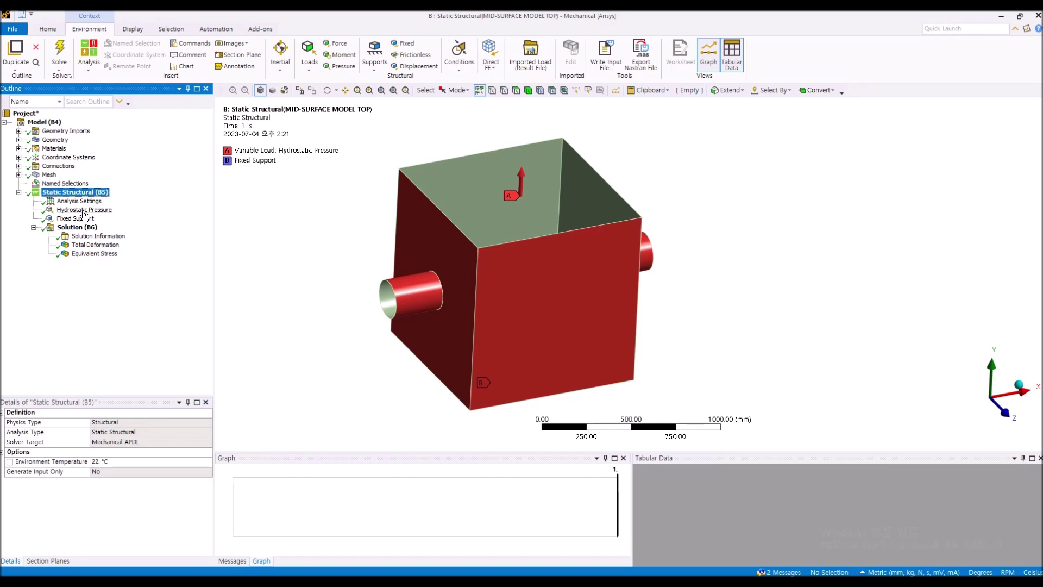
left_click(84, 210)
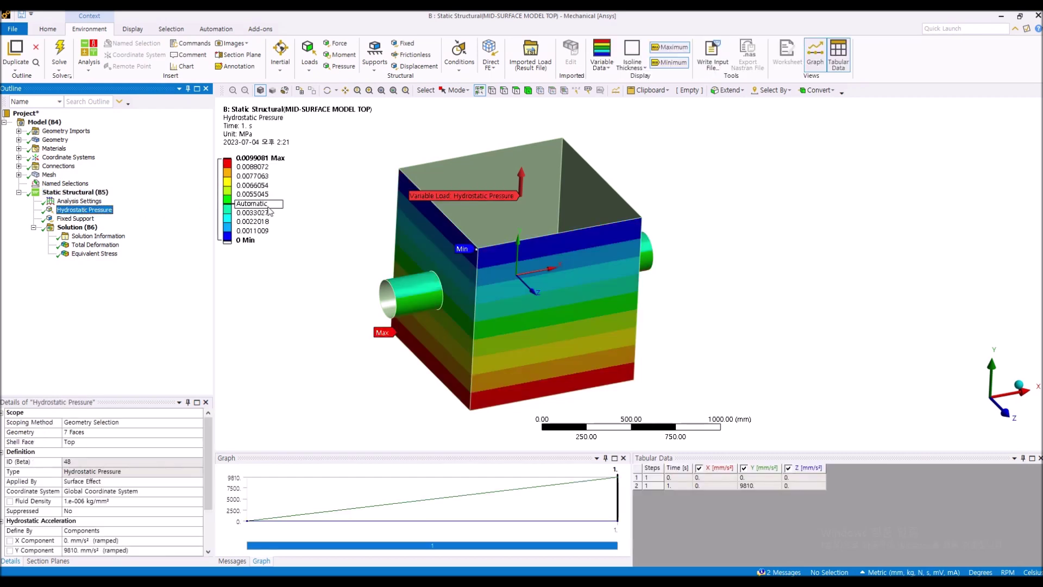
middle_click_drag(516, 199, 520, 203)
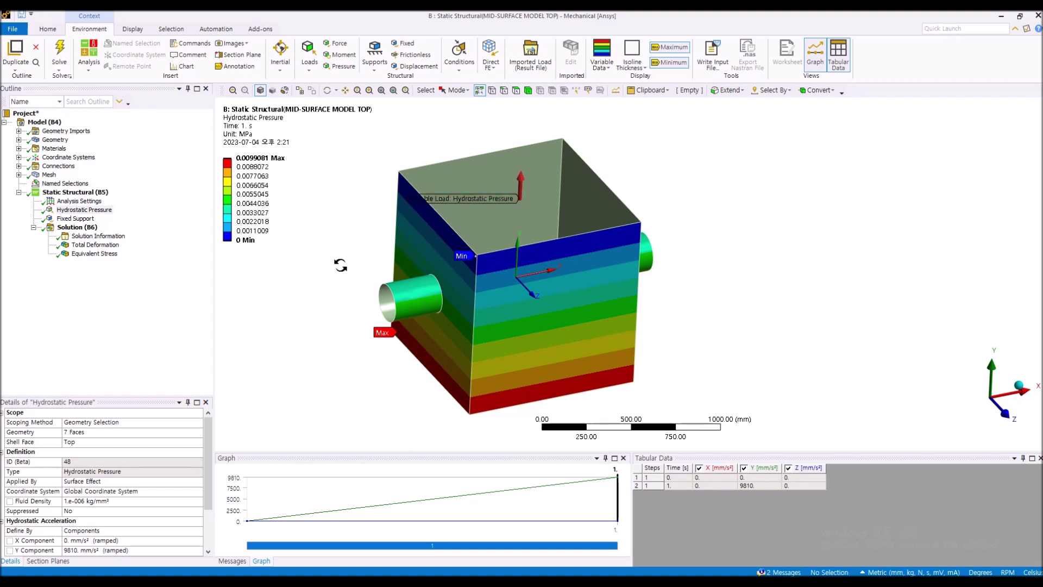
Step: Examine the hydrostatic pressure contours on the outer walls and pipe of the mid-surface tank from several angles
left_click(151, 304)
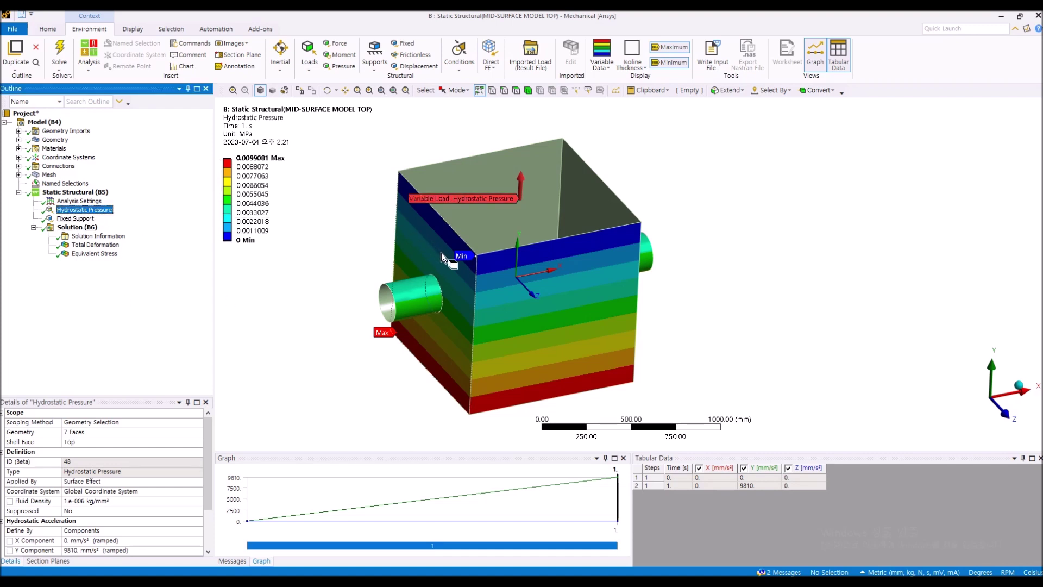
mouse_move(281, 304)
middle_mouse_down()
mouse_move(302, 298)
mouse_move(287, 297)
mouse_move(291, 314)
mouse_move(293, 288)
middle_mouse_up()
middle_click_drag(466, 365, 418, 263)
middle_click_drag(585, 270, 726, 233)
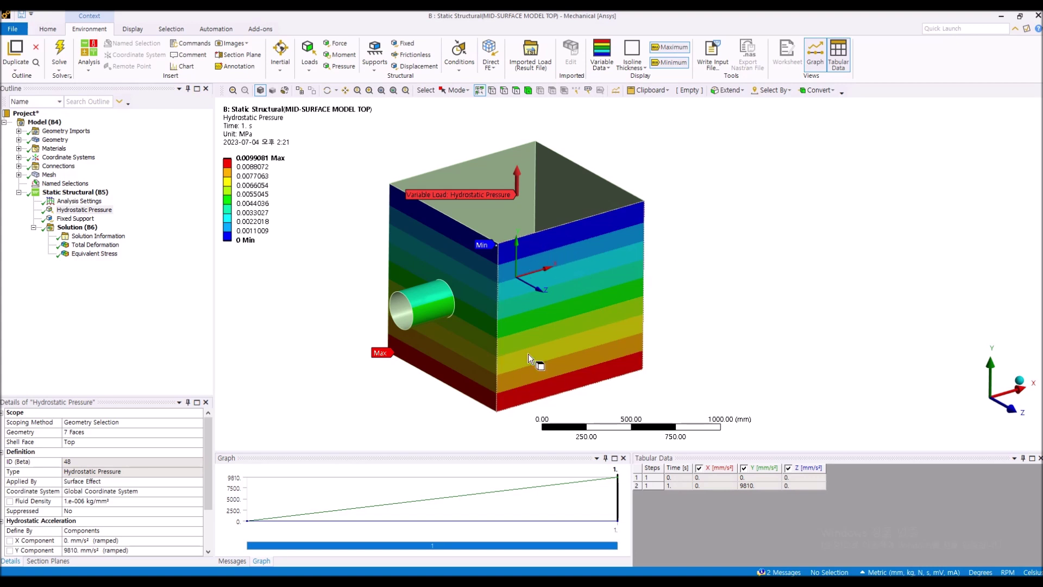
mouse_move(601, 318)
middle_mouse_down()
mouse_move(597, 305)
mouse_move(600, 325)
middle_mouse_up()
middle_click_drag(618, 275, 598, 269)
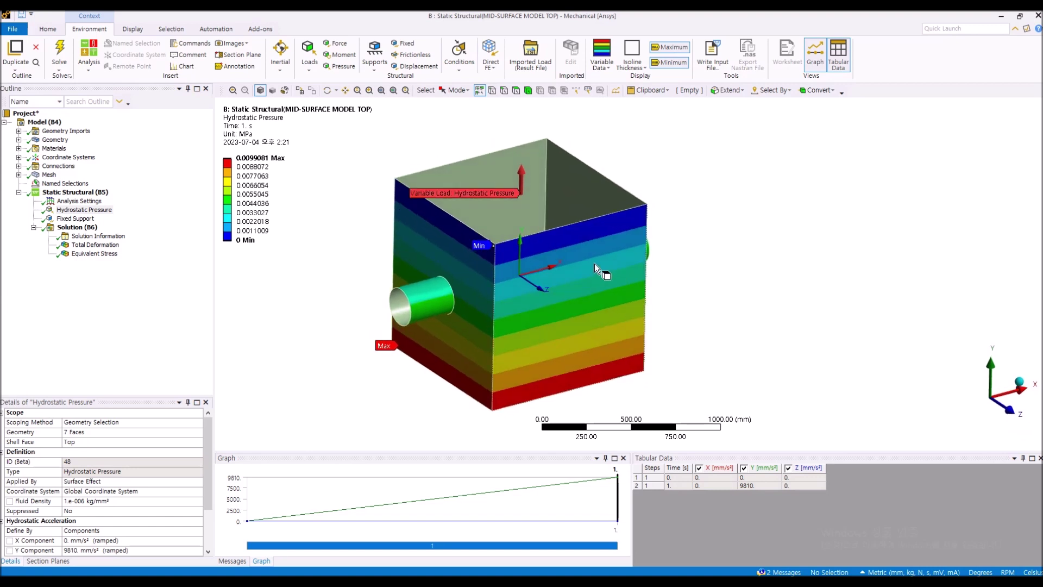
middle_click_drag(465, 337, 795, 300)
middle_click_drag(552, 302, 616, 318)
left_click(116, 349)
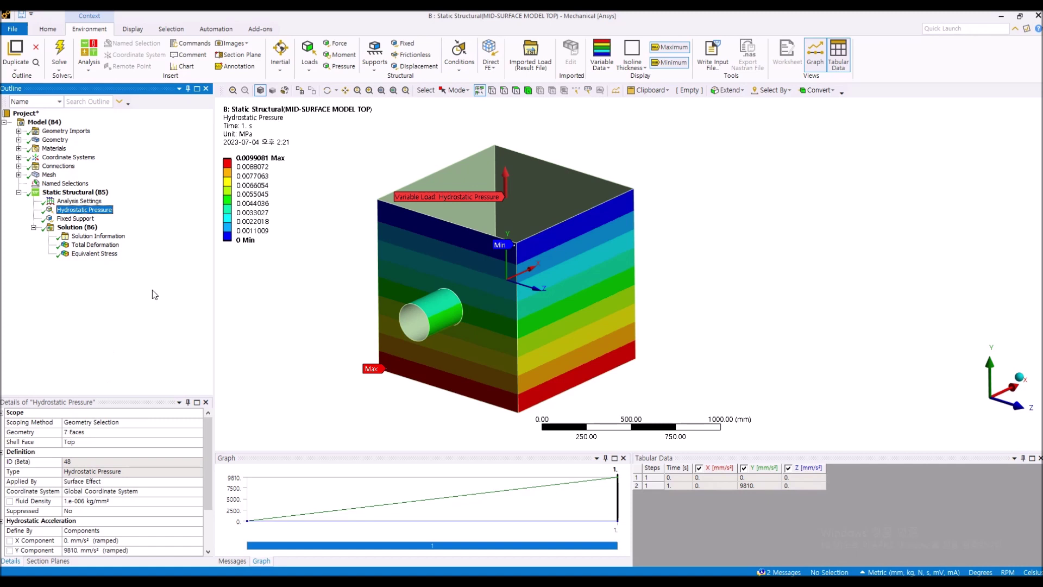
Step: Find Hydrostatic Pressure among the available load types, and review the existing load's scope, shell face, acceleration and free surface settings
left_click(309, 71)
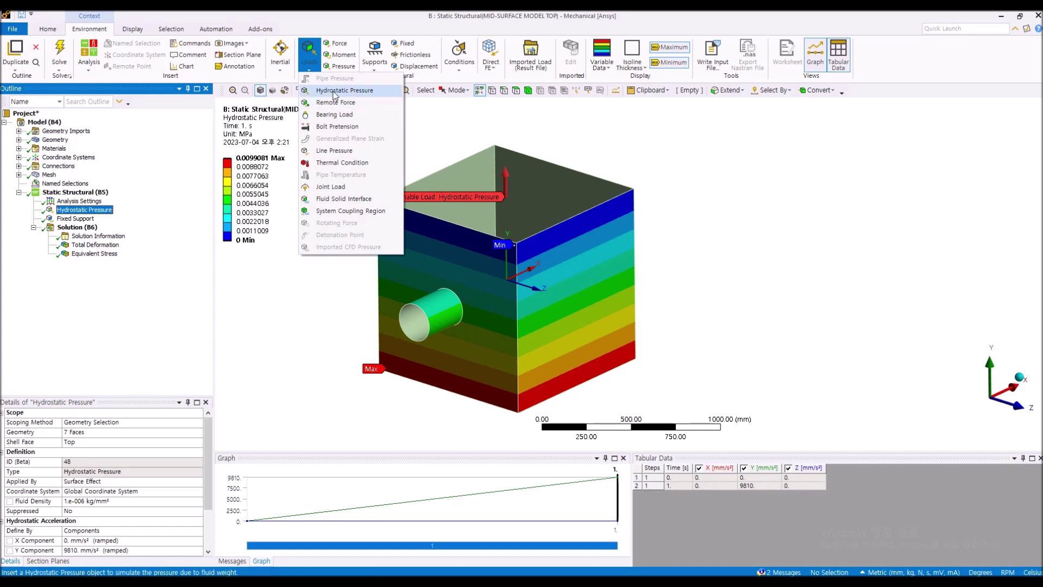
left_click(96, 212)
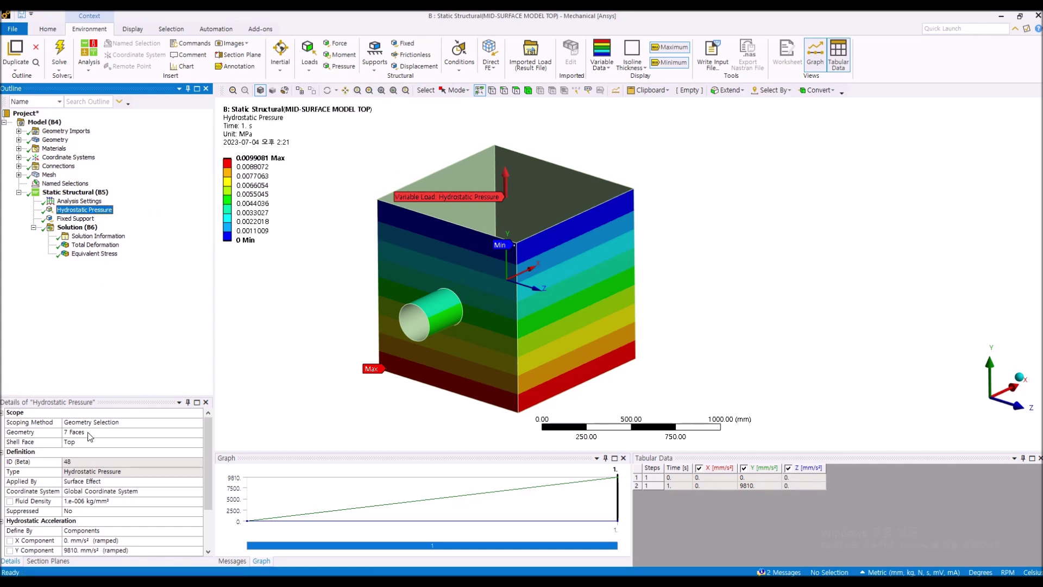
scroll(91, 436, "down", 2)
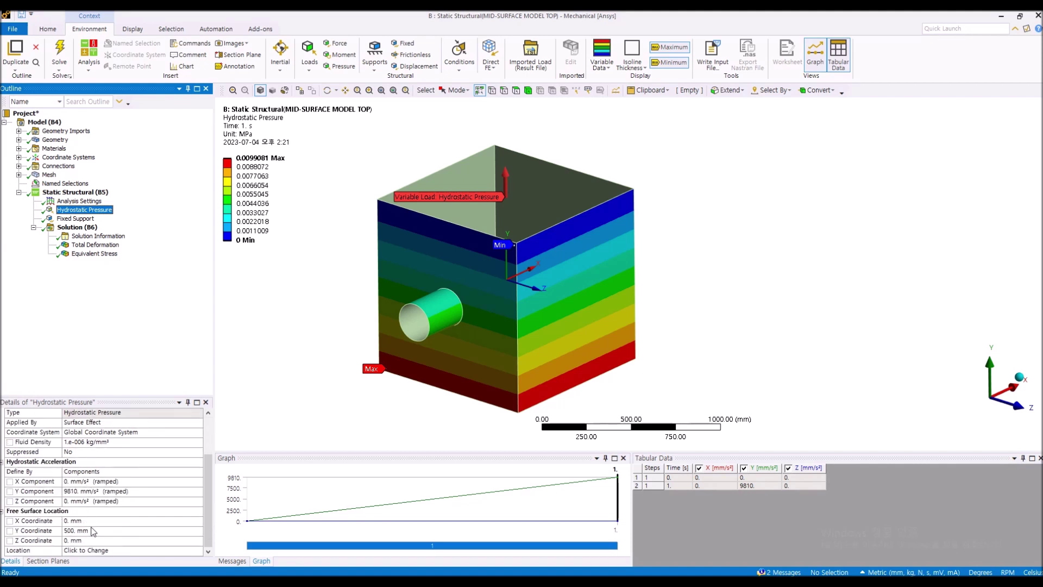
scroll(90, 526, "up", 2)
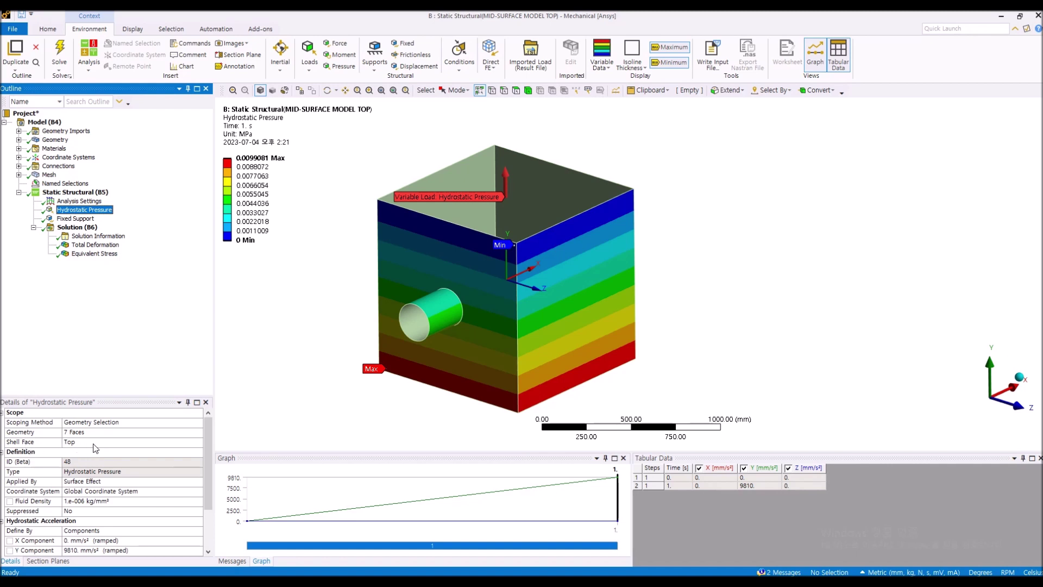
Step: Compare the tank's inner and outer surfaces to check which side the hydrostatic pressure's Top shell face setting loads
middle_click_drag(439, 269, 591, 243)
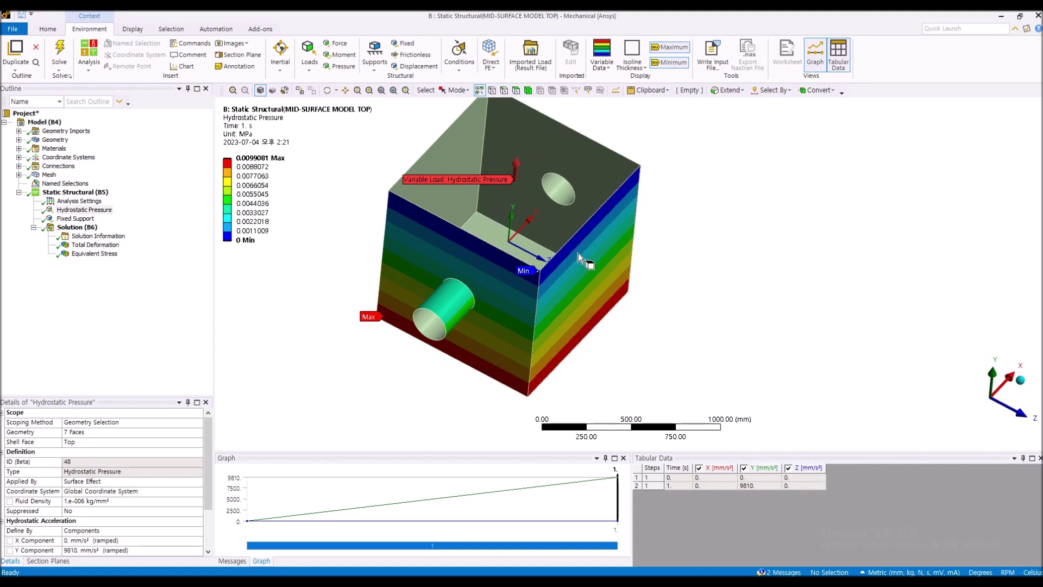
middle_click_drag(601, 226, 611, 269, "ctrl")
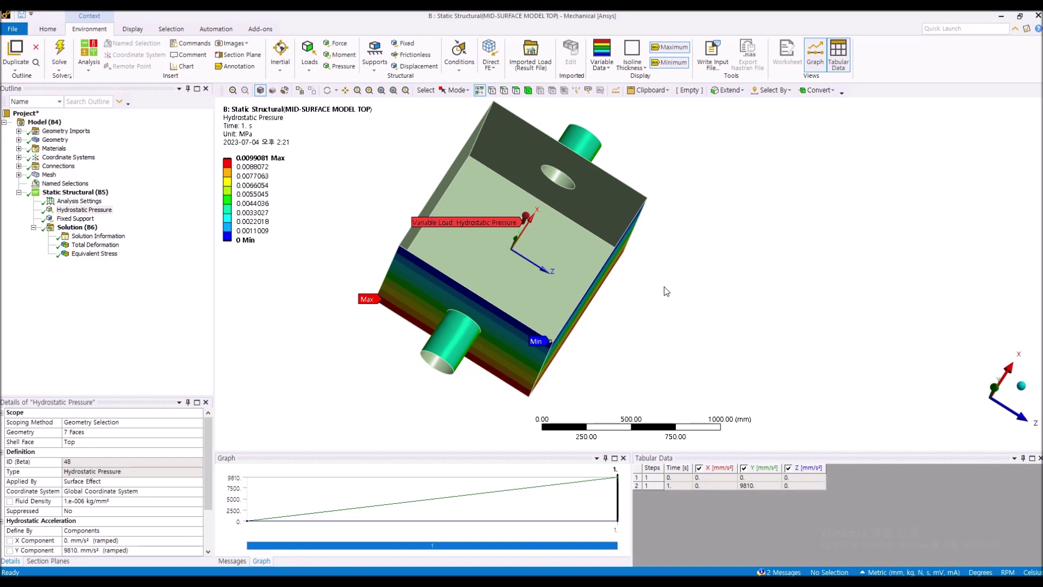
middle_click_drag(579, 367, 571, 287)
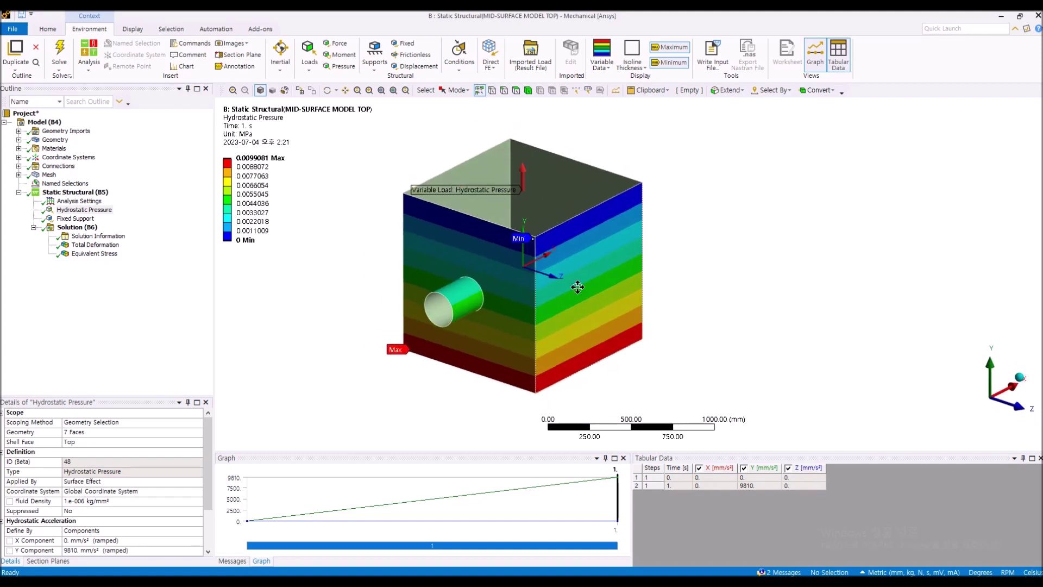
left_click(166, 371)
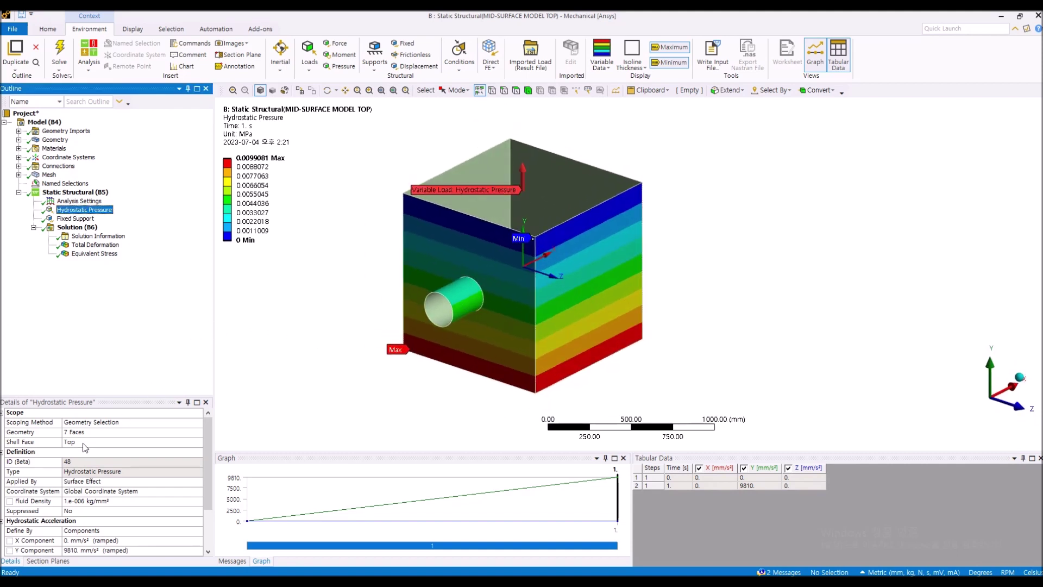
Step: Show the total deformation of the top shell face model and animate it
left_click(95, 244)
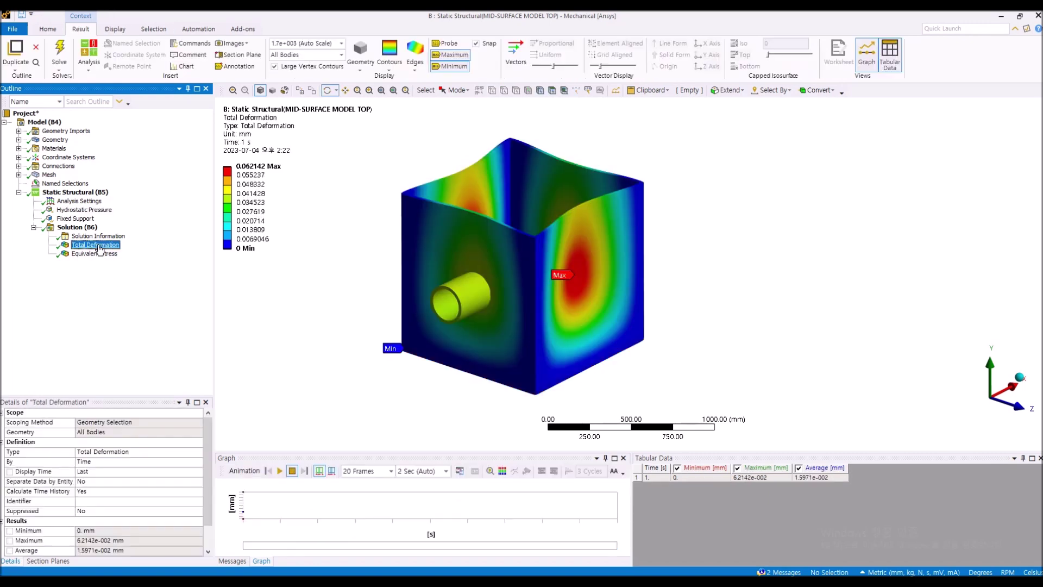
middle_click_drag(426, 217, 435, 297)
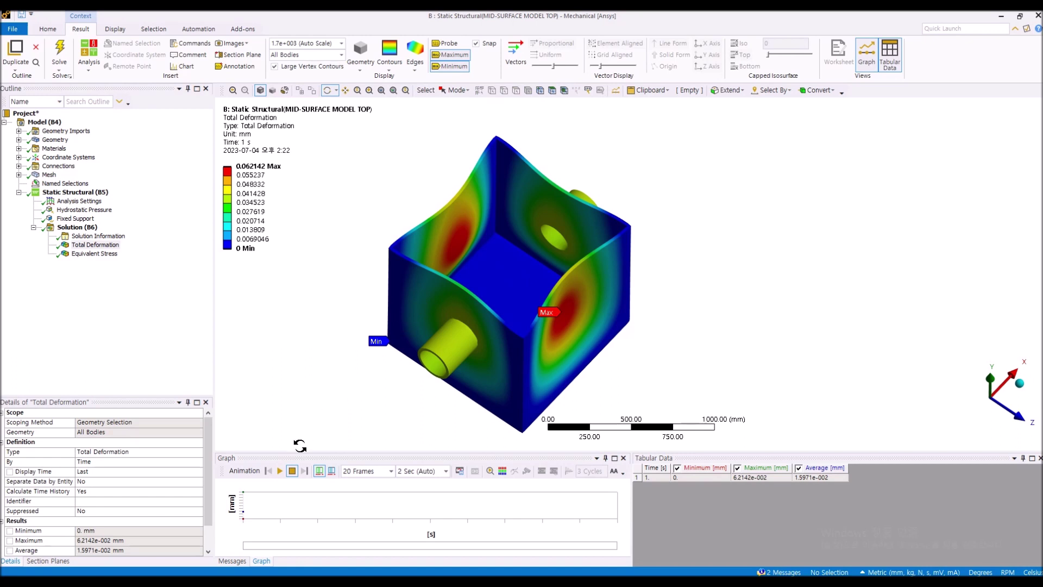
left_click(278, 471)
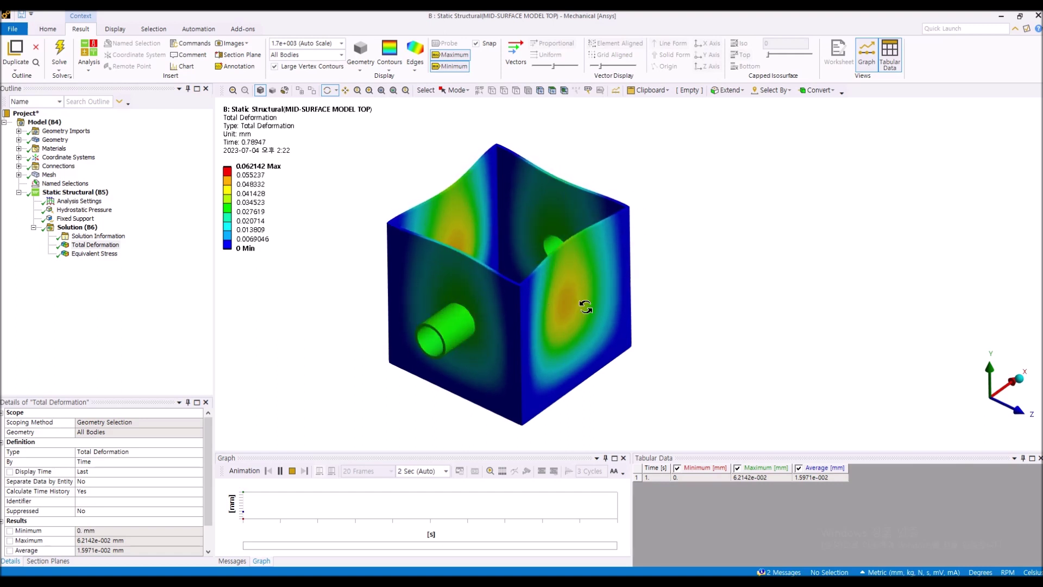
Step: Compare the top shell face model's hydrostatic pressure load with its total deformation result
left_click(83, 210)
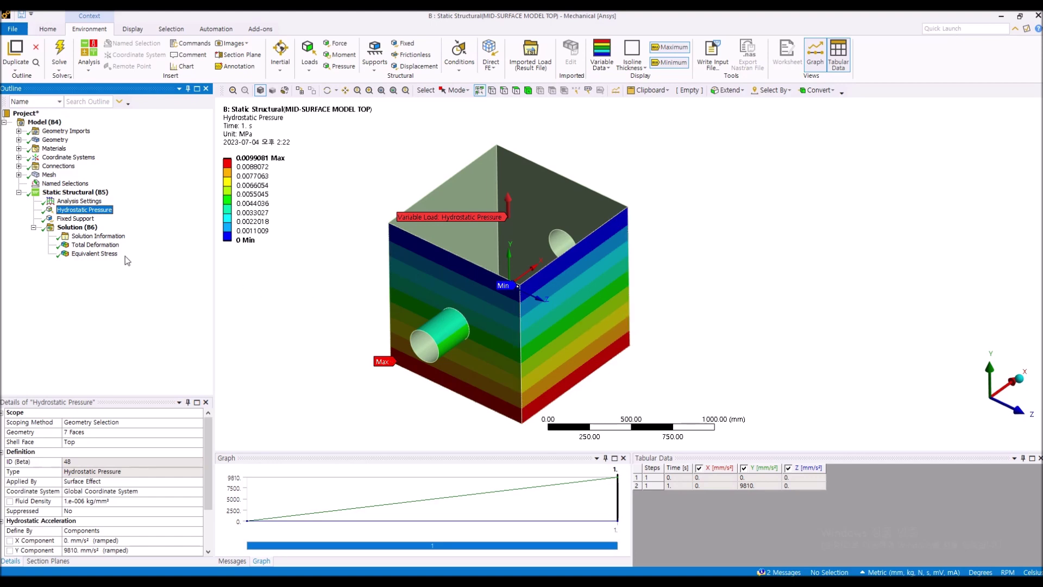
left_click(95, 245)
left_click_drag(374, 368, 412, 308)
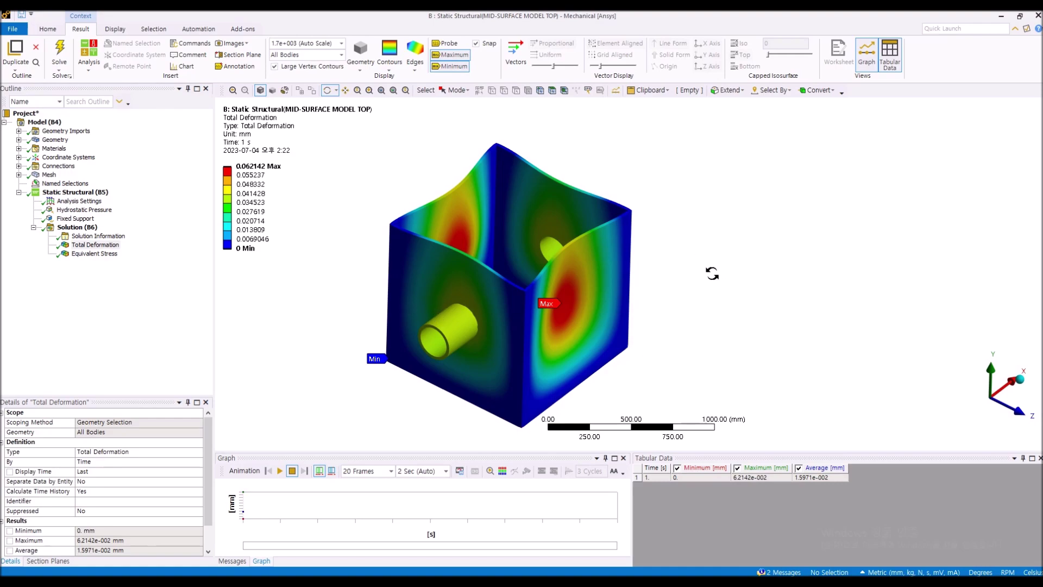
Step: Switch to the MID-SURFACE MODEL BOTTOM analysis and inspect its hydrostatic pressure contours on the tank's inner walls
left_click(1002, 15)
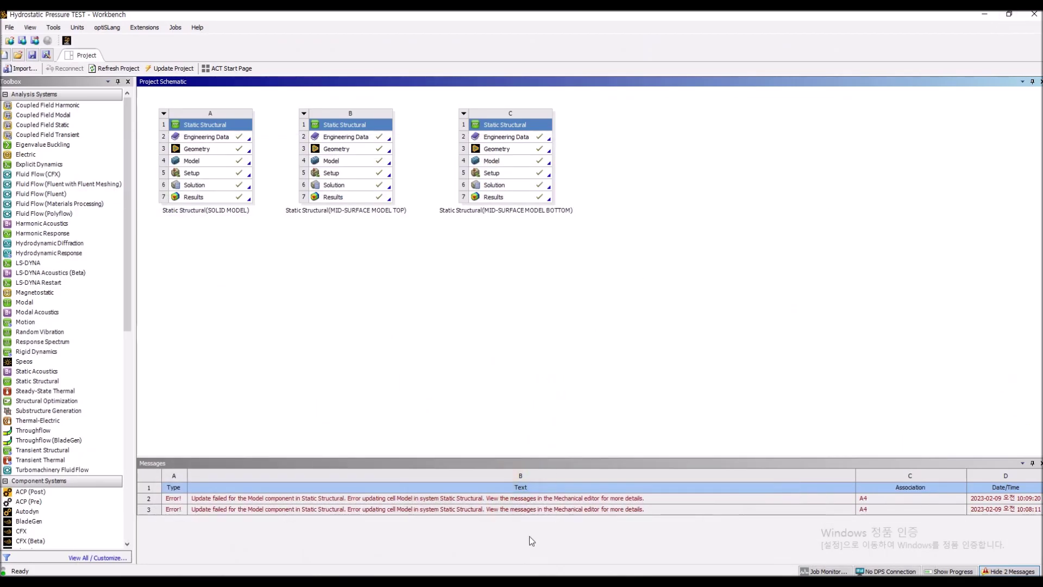
left_click(451, 540)
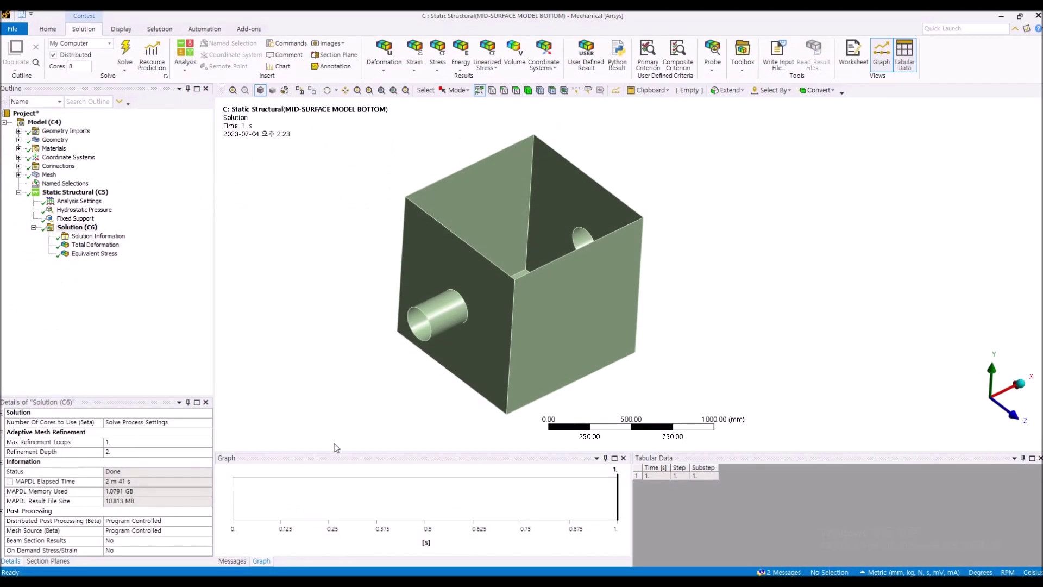
left_click(84, 209)
left_click_drag(321, 272, 297, 208)
middle_click_drag(298, 207, 327, 255)
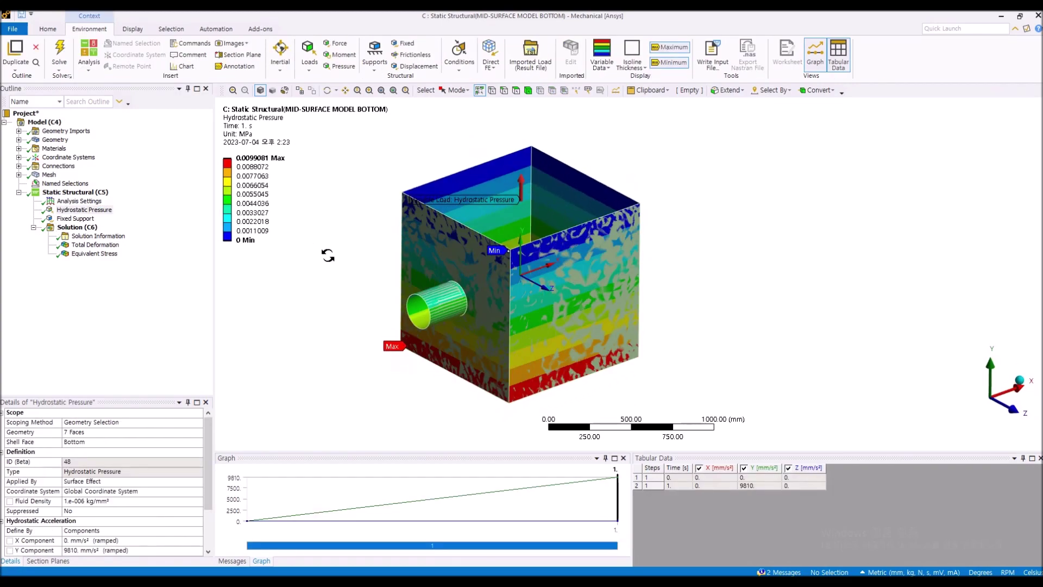
Step: Review the available options of the hydrostatic pressure's Shell Face setting, keeping Bottom
left_click(88, 443)
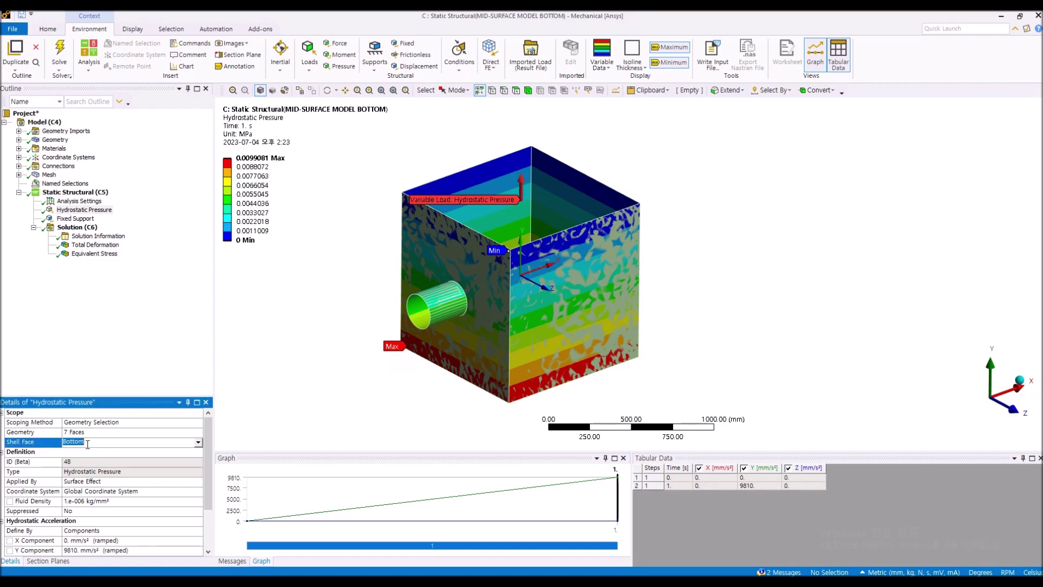
left_click(143, 362)
left_click(198, 443)
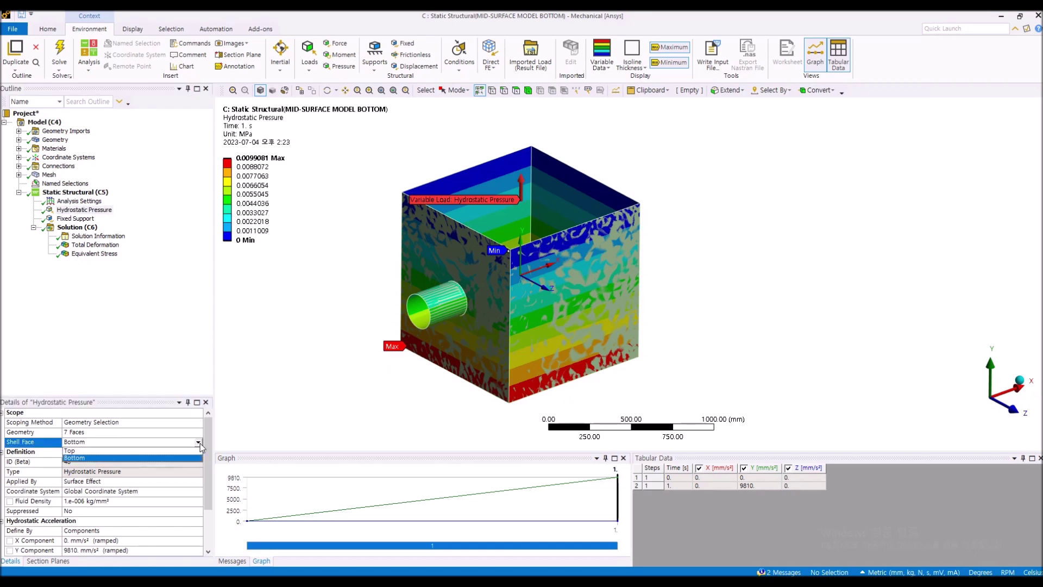
left_click(199, 309)
Step: Compare the hydrostatic pressure contours on the tank's inner and outer walls for the Bottom shell face setting
middle_click_drag(346, 300, 644, 238)
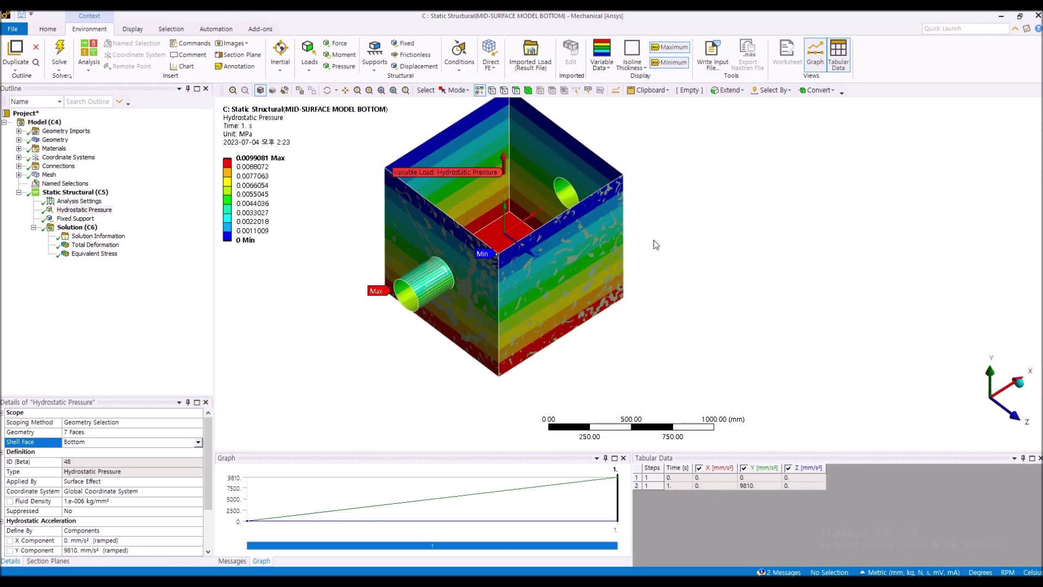
scroll(654, 244, "up", 2)
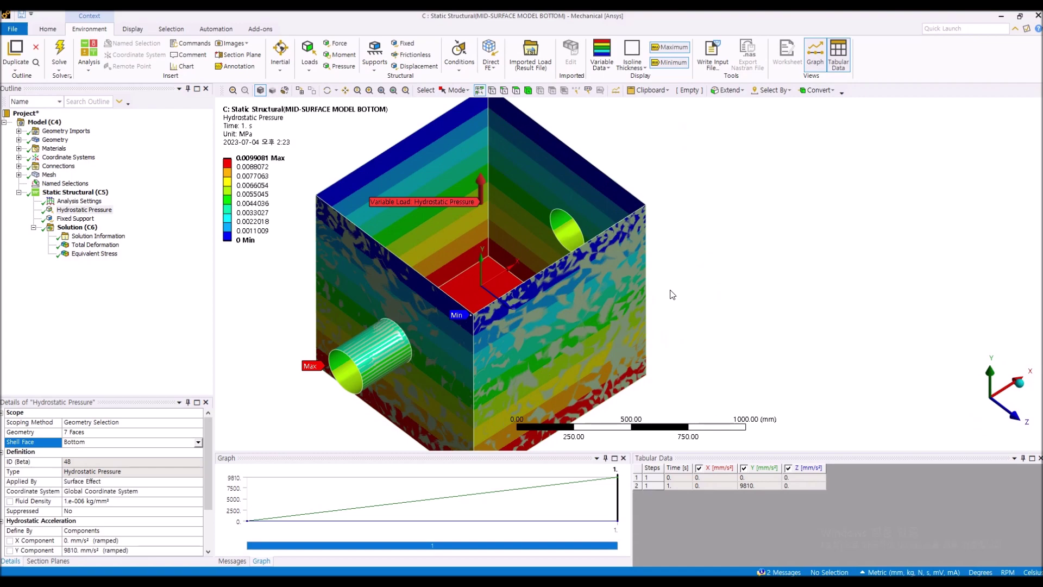
middle_click_drag(672, 290, 519, 230)
middle_click_drag(536, 266, 529, 257)
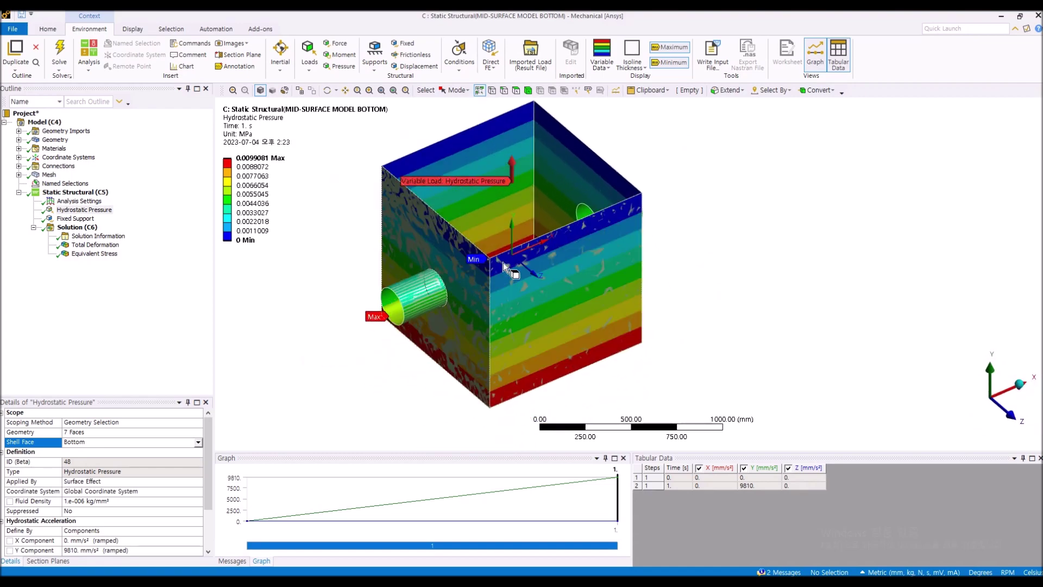
left_click(146, 331)
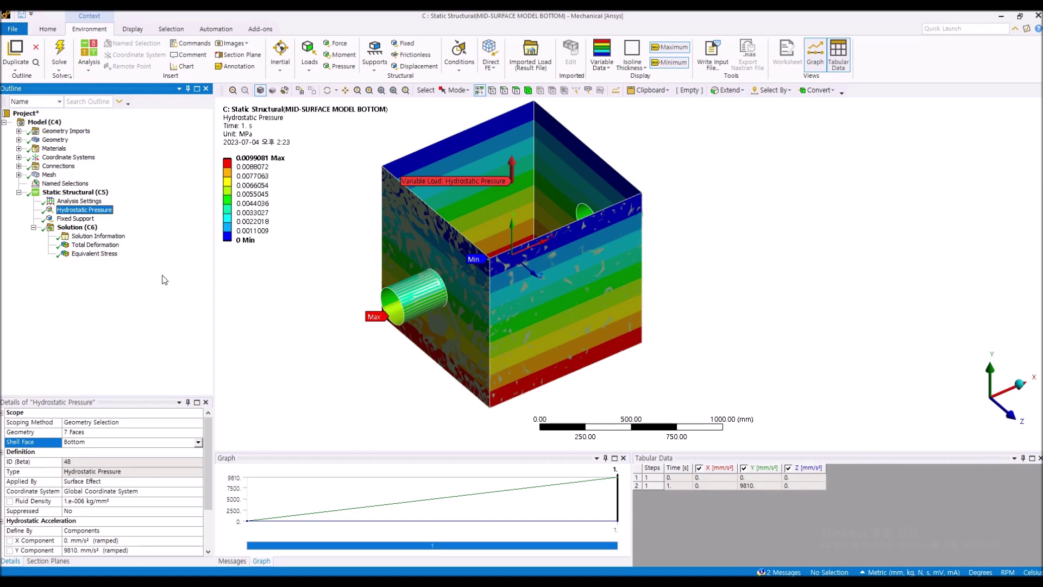
Step: Show the total deformation of the bottom shell face model, play its animation and stop it
left_click(95, 245)
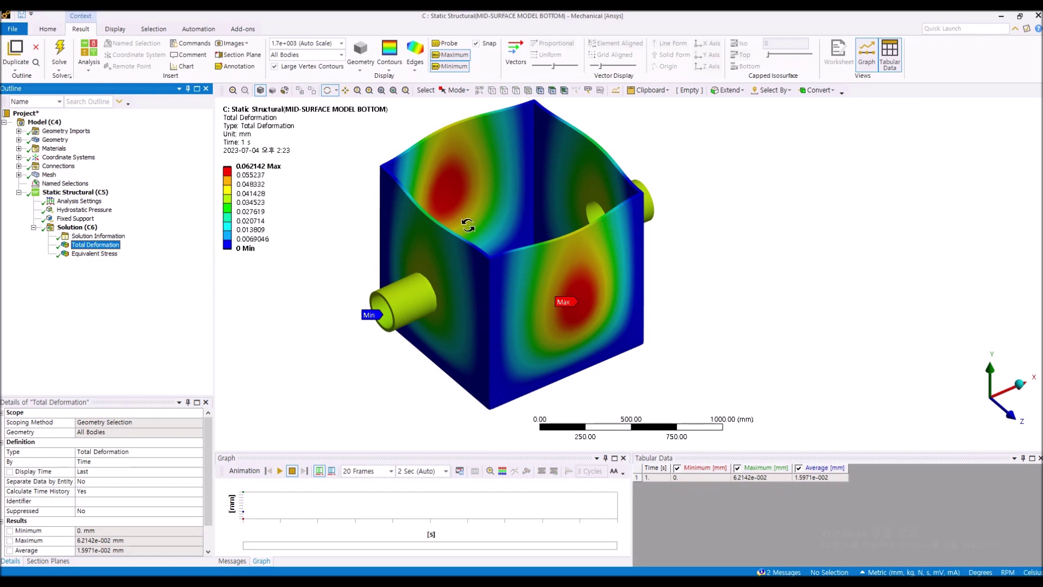
mouse_move(564, 213)
left_mouse_down()
mouse_move(566, 275)
mouse_move(568, 231)
left_mouse_up()
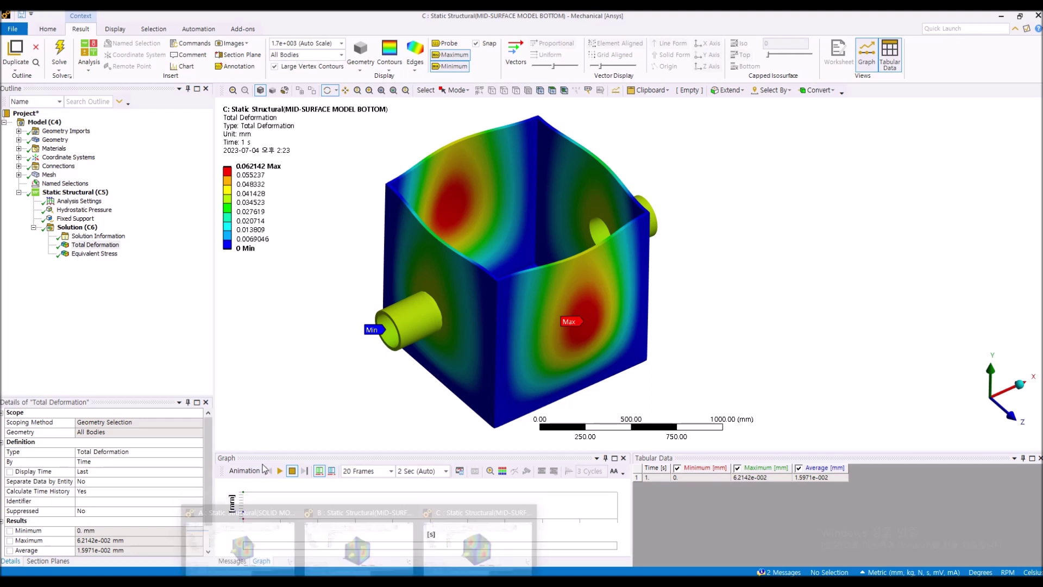
left_click(279, 471)
left_click_drag(500, 222, 501, 249)
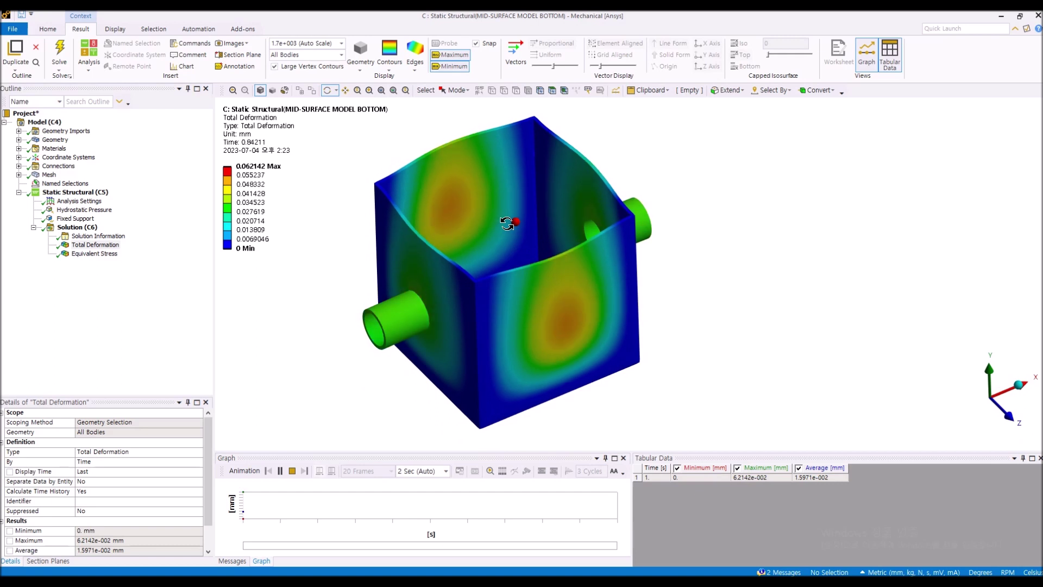
left_click(292, 471)
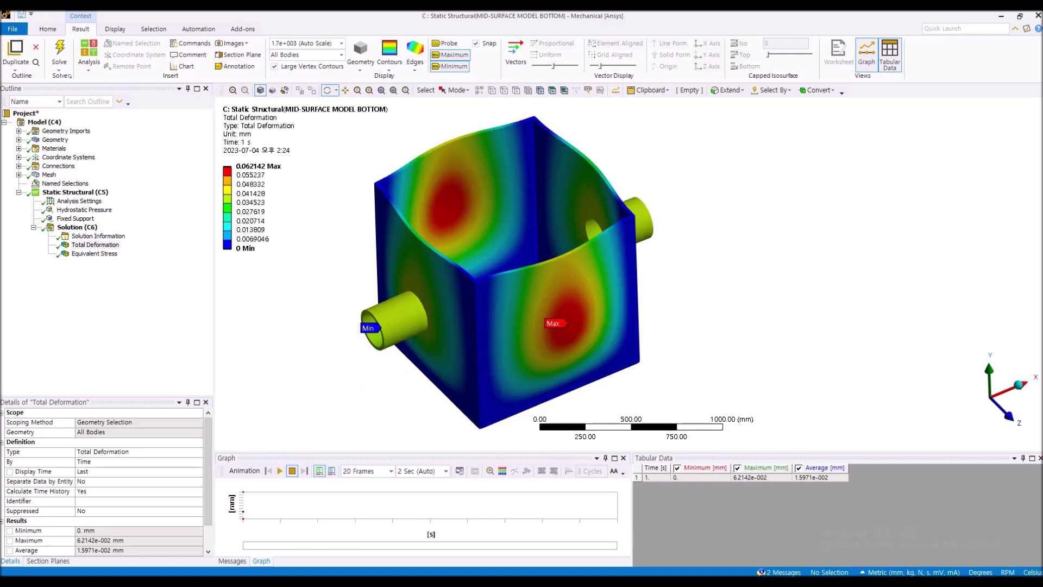
Step: Switch to the SOLID MODEL analysis and set its unit system to Metric (mm, kg, N, s, mV, mA)
left_click(250, 549)
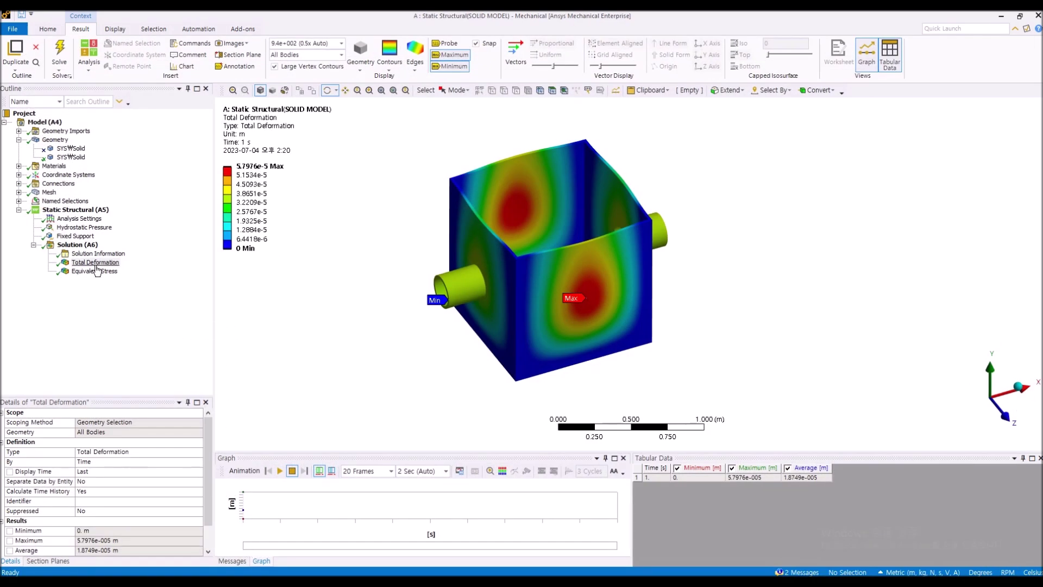
left_click(918, 572)
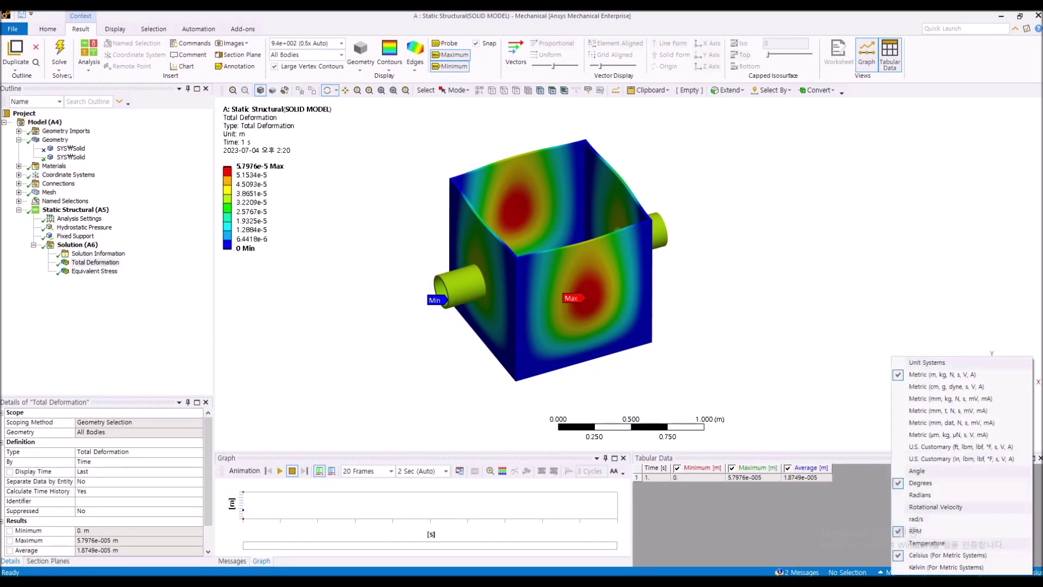
left_click(935, 399)
double_click(251, 239)
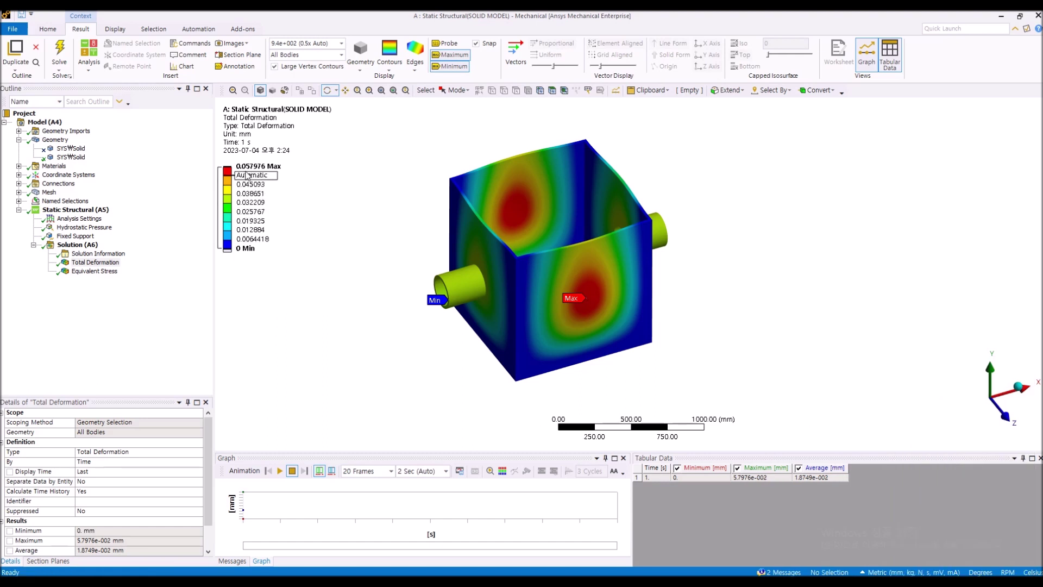
key("Escape")
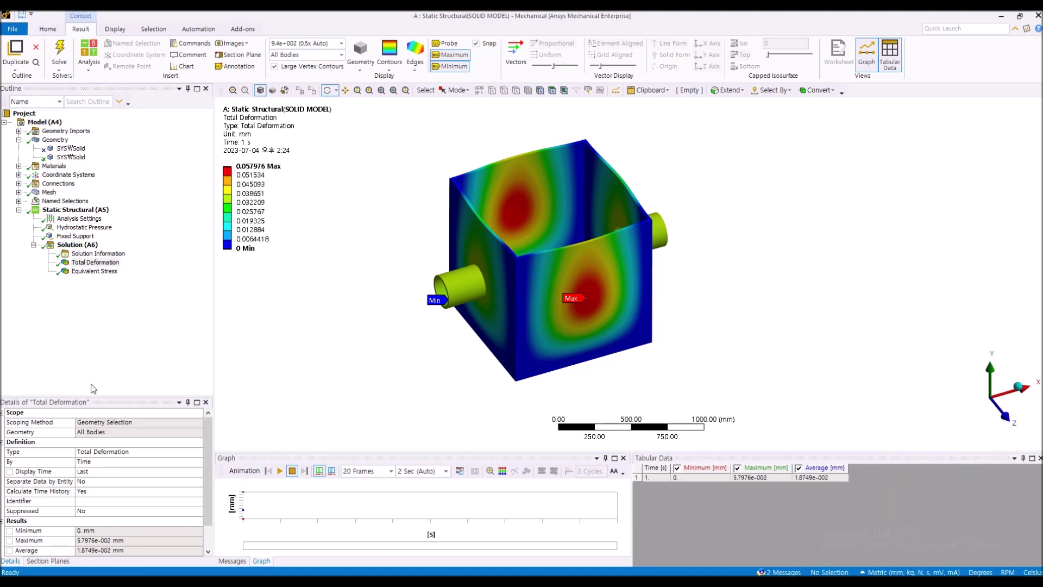
left_click(103, 329)
Step: Compare the total deformation results of the MID-SURFACE MODEL BOTTOM and SOLID MODEL analyses
mouse_move(360, 574)
left_click(492, 542)
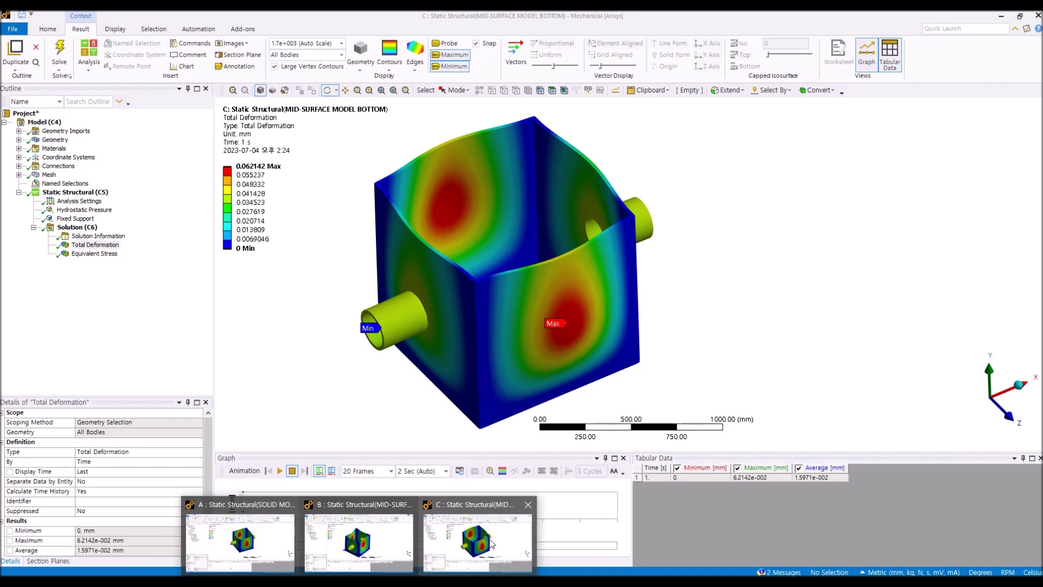
left_click(241, 541)
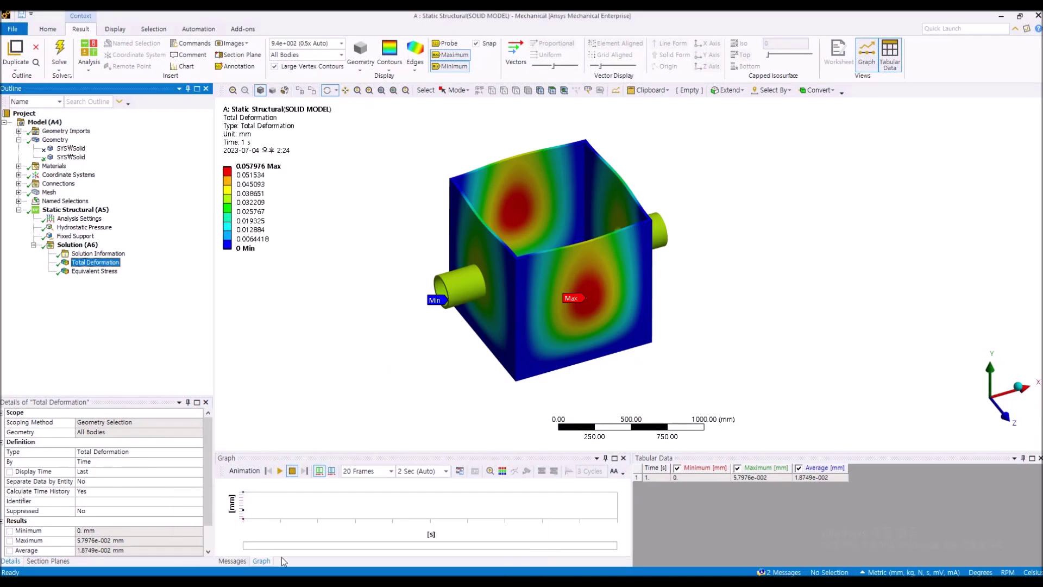
left_click(364, 581)
left_click(279, 555)
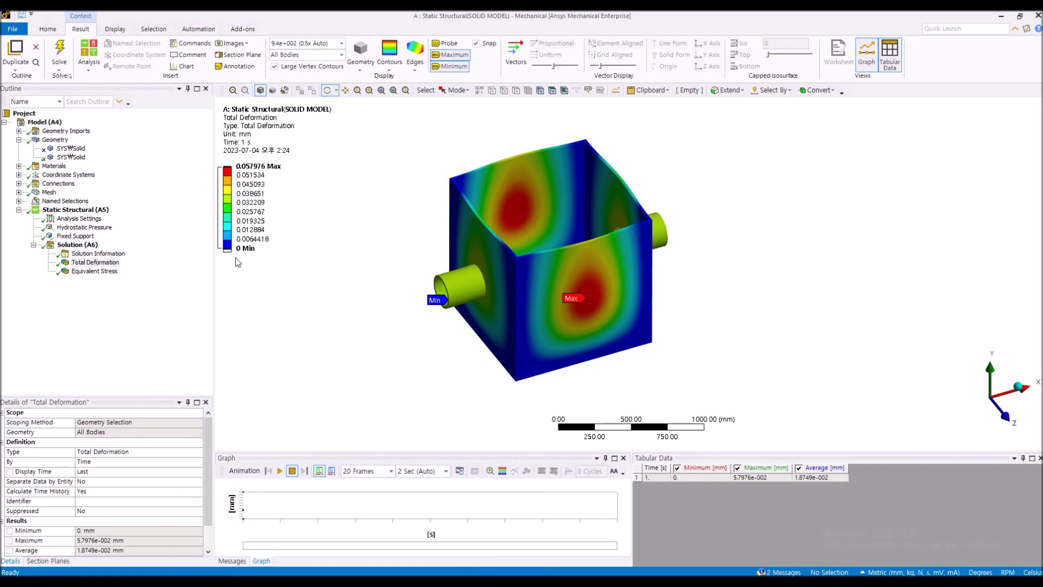
Step: Compare the solid model's hydrostatic pressure on the inner walls with the bottom shell face model's total deformation
left_click(84, 227)
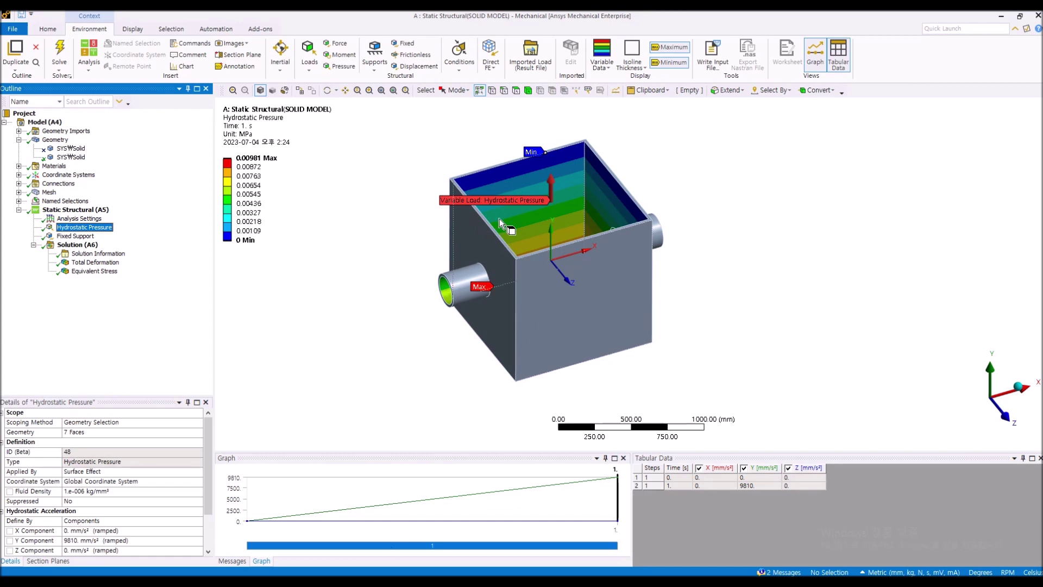
scroll(500, 218, "up", 3)
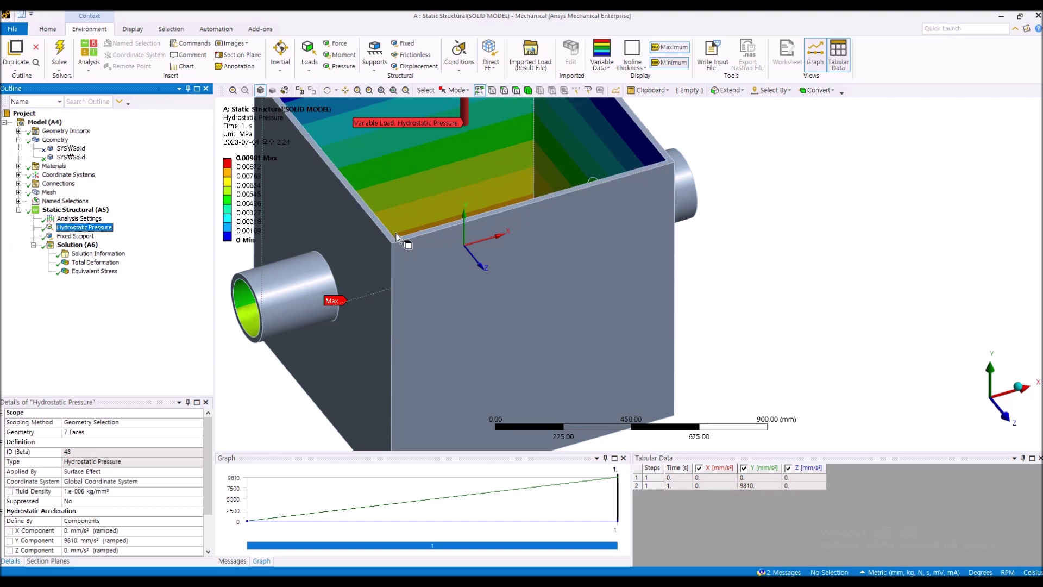
left_click(454, 545)
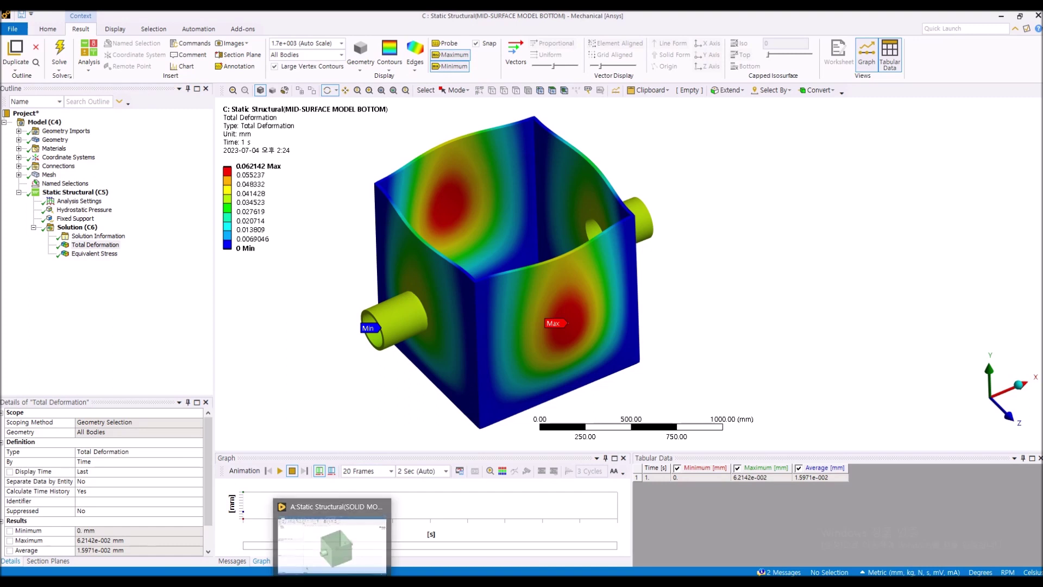
mouse_move(358, 582)
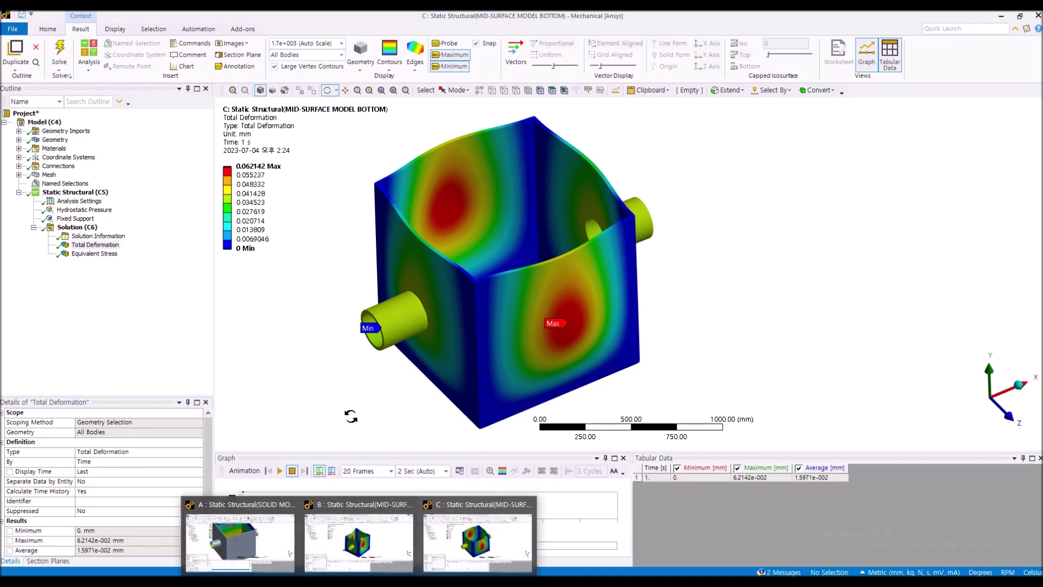
mouse_move(494, 312)
left_mouse_down()
mouse_move(501, 374)
mouse_move(496, 300)
left_mouse_up()
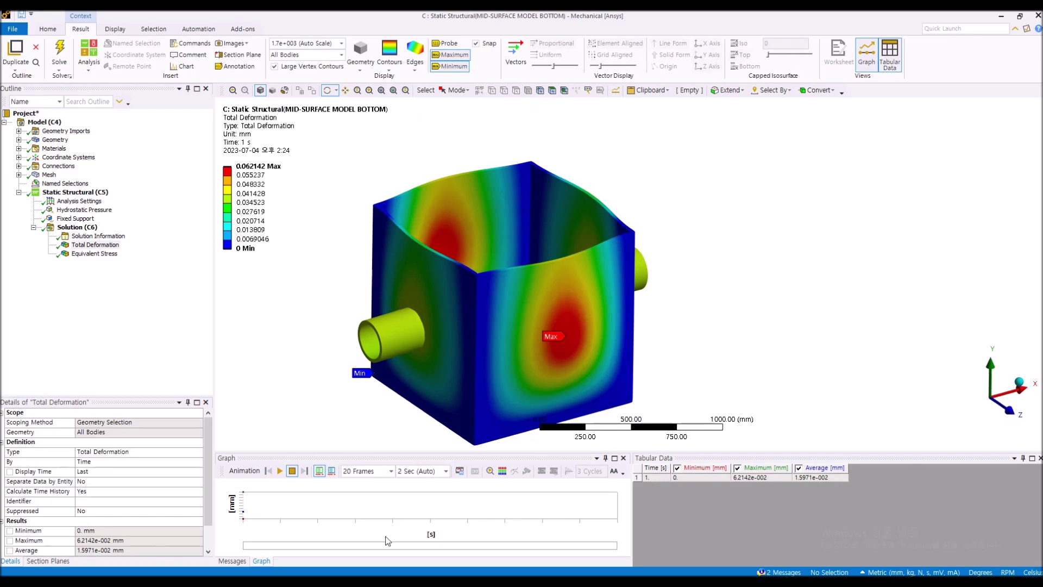
mouse_move(358, 581)
left_click(260, 537)
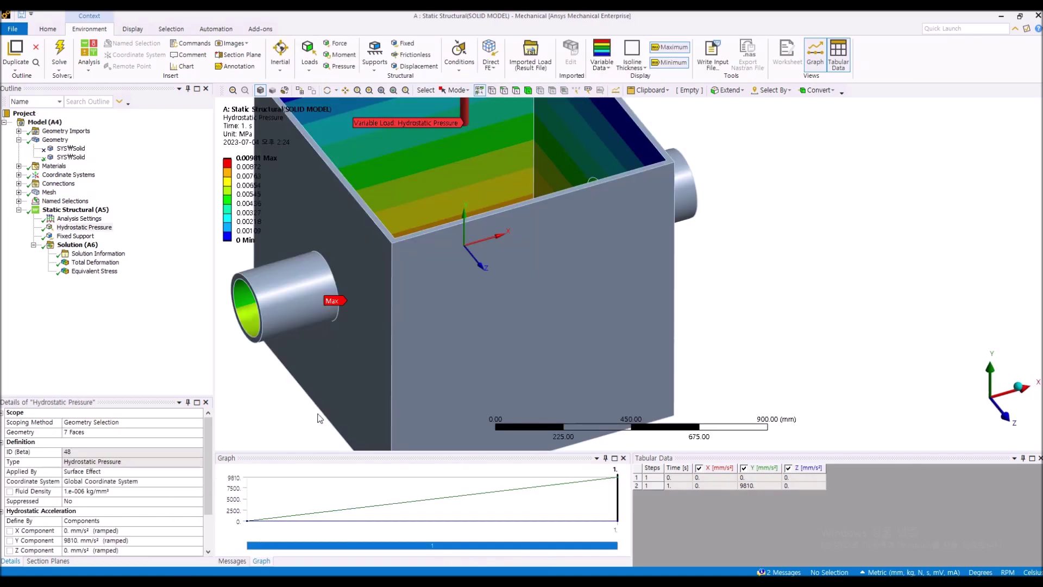
Step: Display the solid model's mesh and examine the elements across the wall thickness along the tank's upper rim
left_click(49, 192)
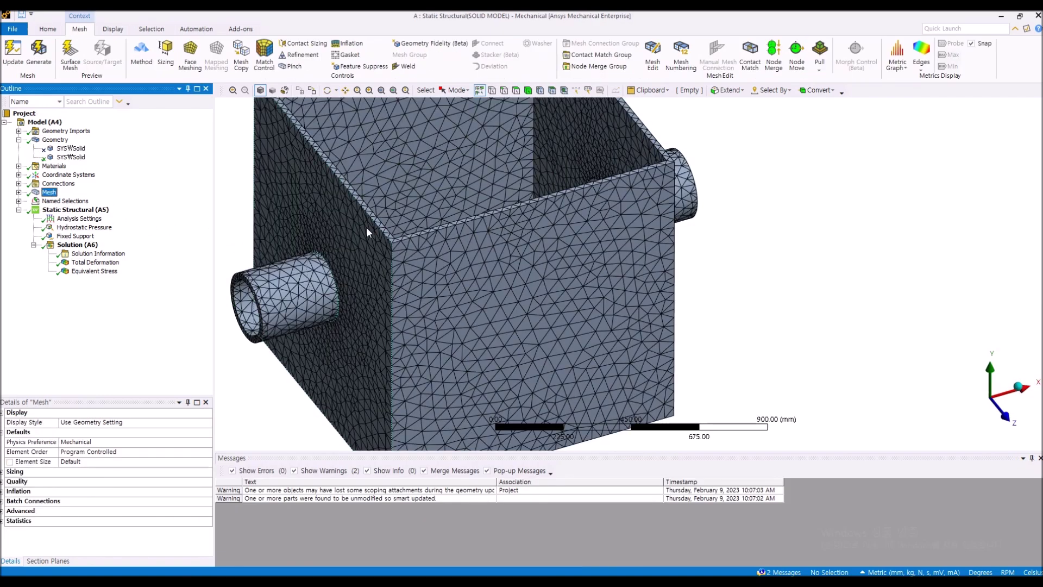
scroll(387, 226, "up", 3)
middle_click_drag(426, 205, 526, 334, "ctrl")
scroll(522, 272, "up", 5)
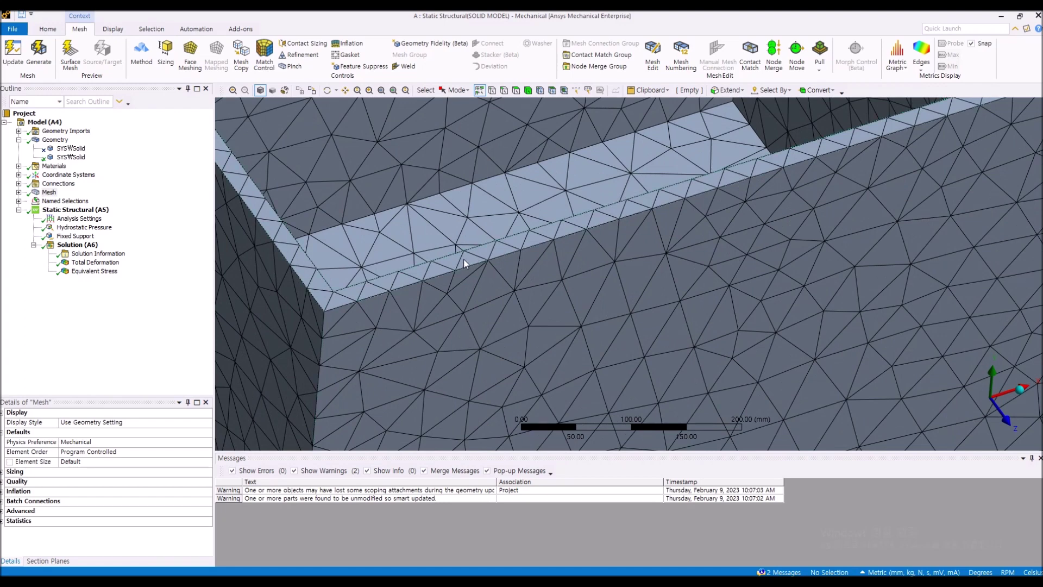
scroll(464, 259, "down", 5)
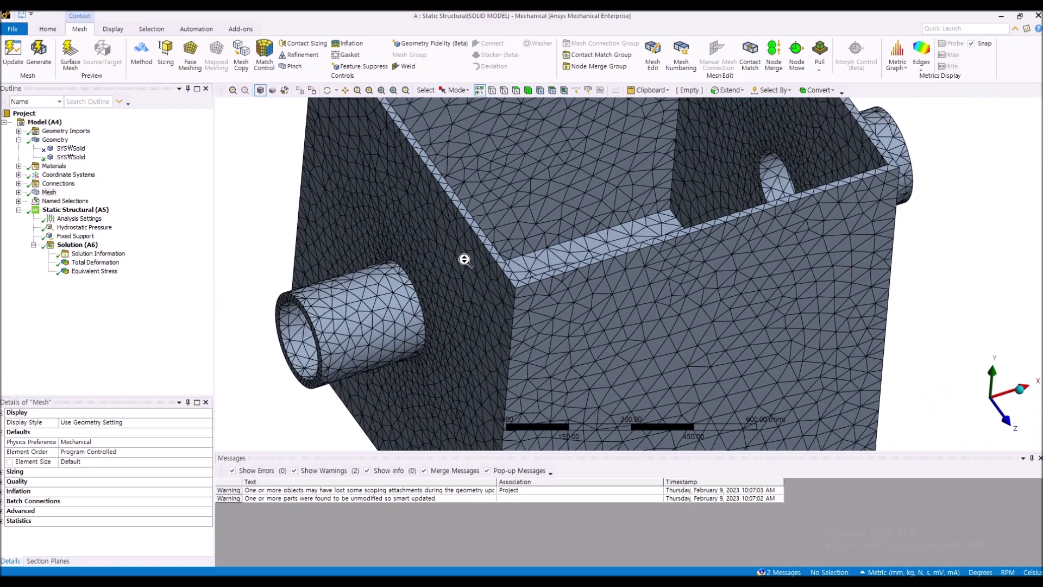
middle_click_drag(521, 282, 502, 308)
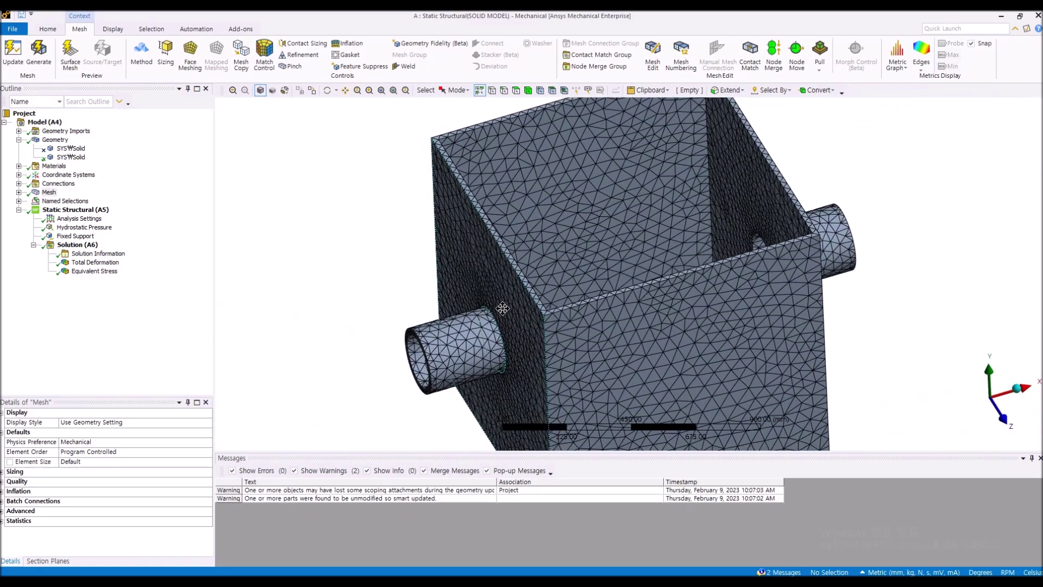
scroll(537, 318, "up", 4)
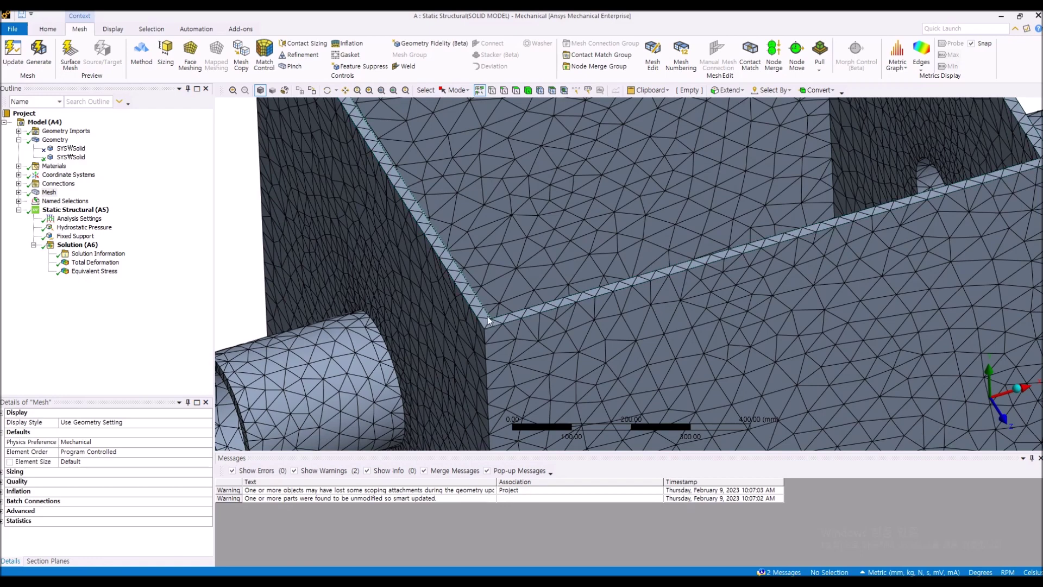
middle_click_drag(490, 315, 514, 331)
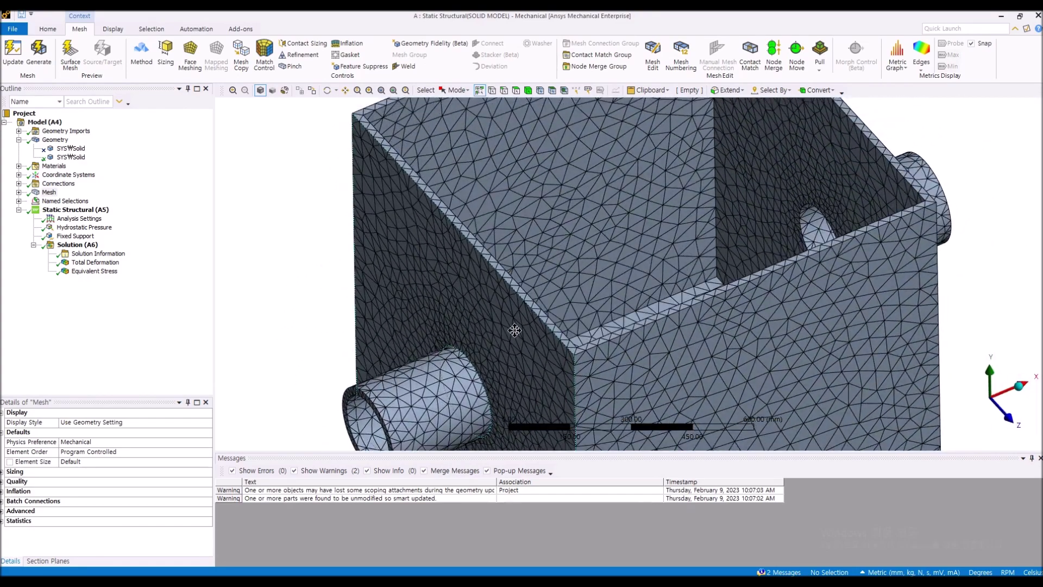
scroll(513, 320, "up", 5)
middle_click_drag(513, 314, 493, 332)
scroll(615, 256, "down", 4)
middle_click_drag(571, 288, 561, 310)
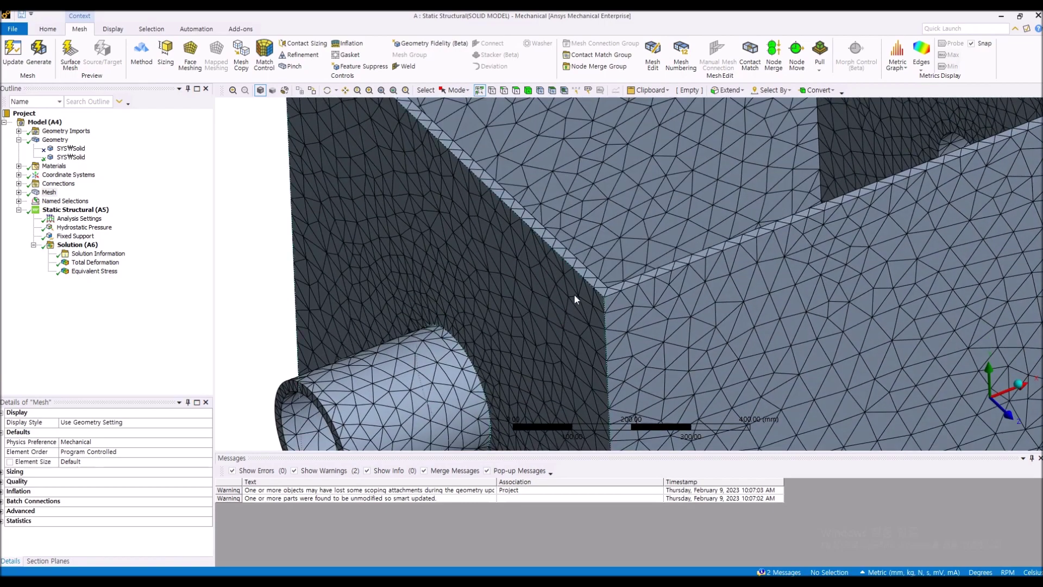
scroll(579, 287, "down", 3)
middle_click_drag(582, 302, 547, 296)
scroll(547, 296, "up", 5)
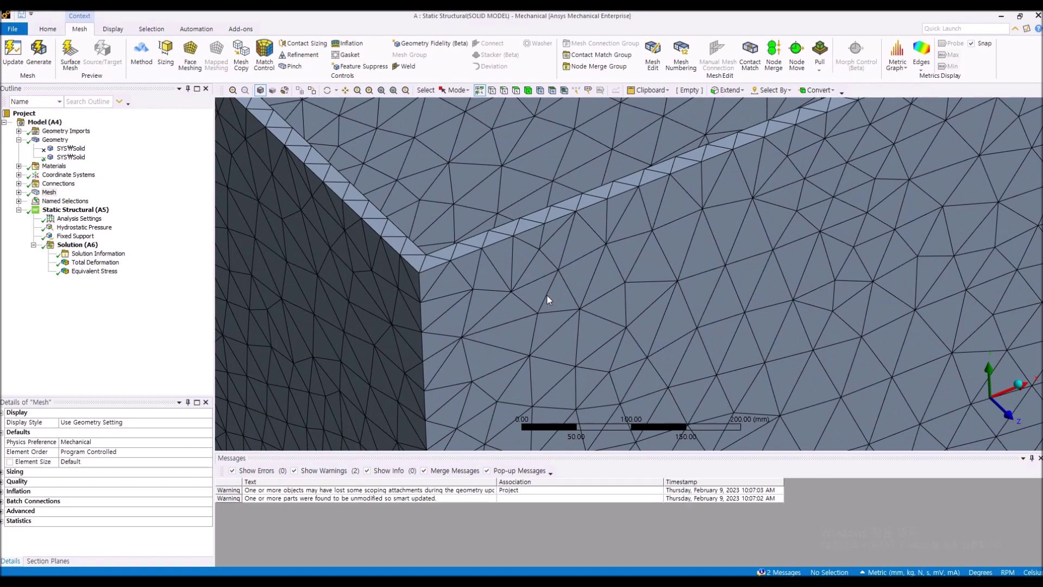
scroll(520, 301, "down", 5)
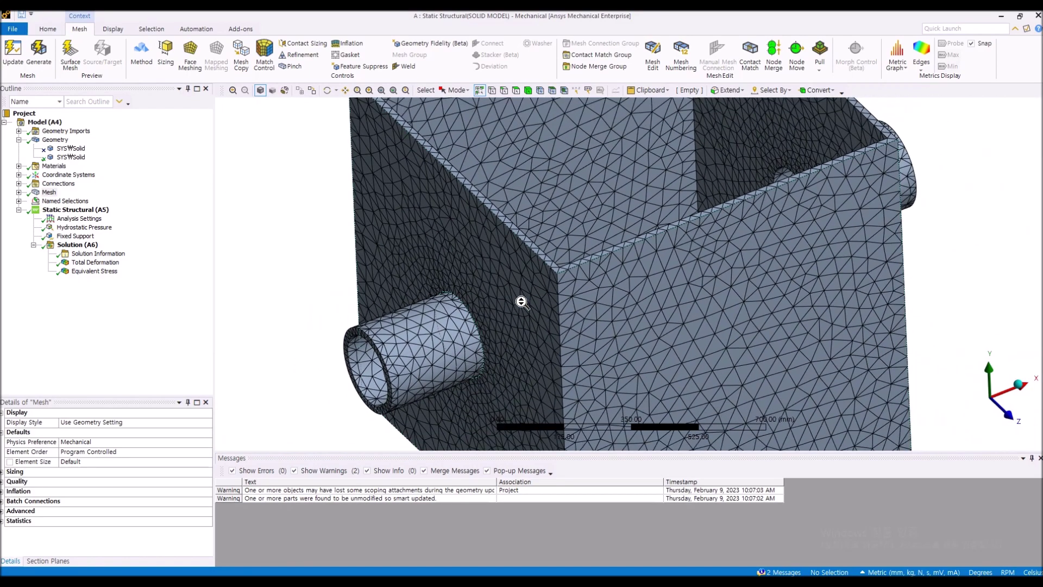
scroll(522, 302, "down", 2)
Step: Switch back to the MID-SURFACE MODEL BOTTOM analysis and inspect the total deformation from above the open tank
mouse_move(359, 581)
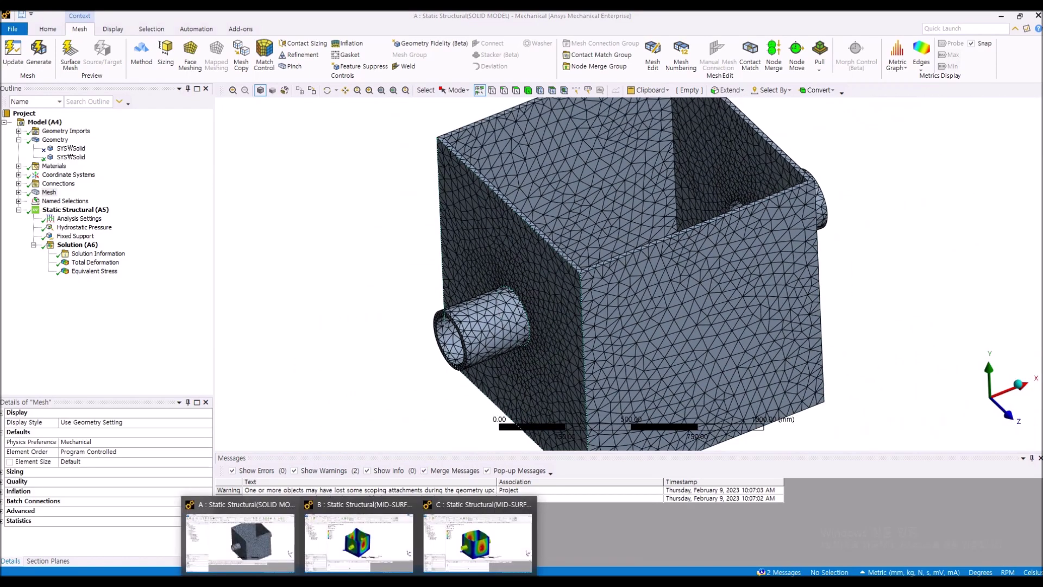
left_click(481, 528)
left_click_drag(418, 402, 517, 280)
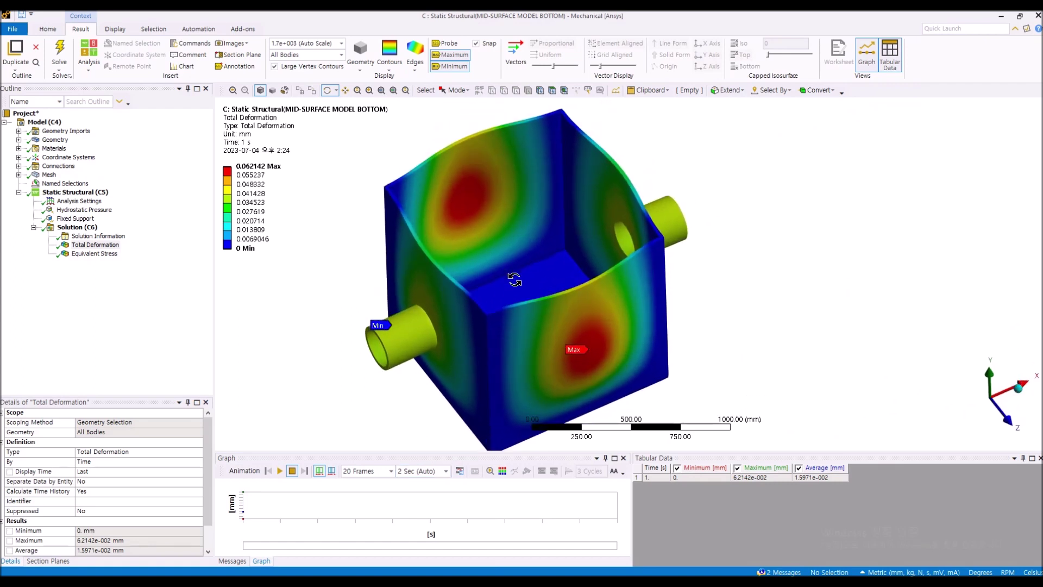
left_click(115, 309)
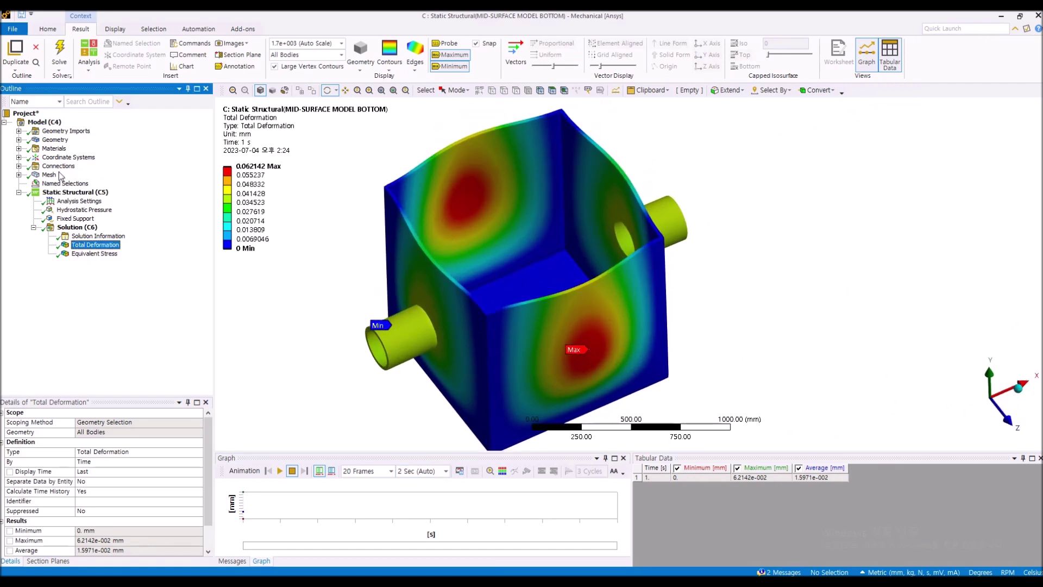
Step: Examine the bottom shell face model's mesh and compare it with the total deformation of the tank walls
left_click(49, 175)
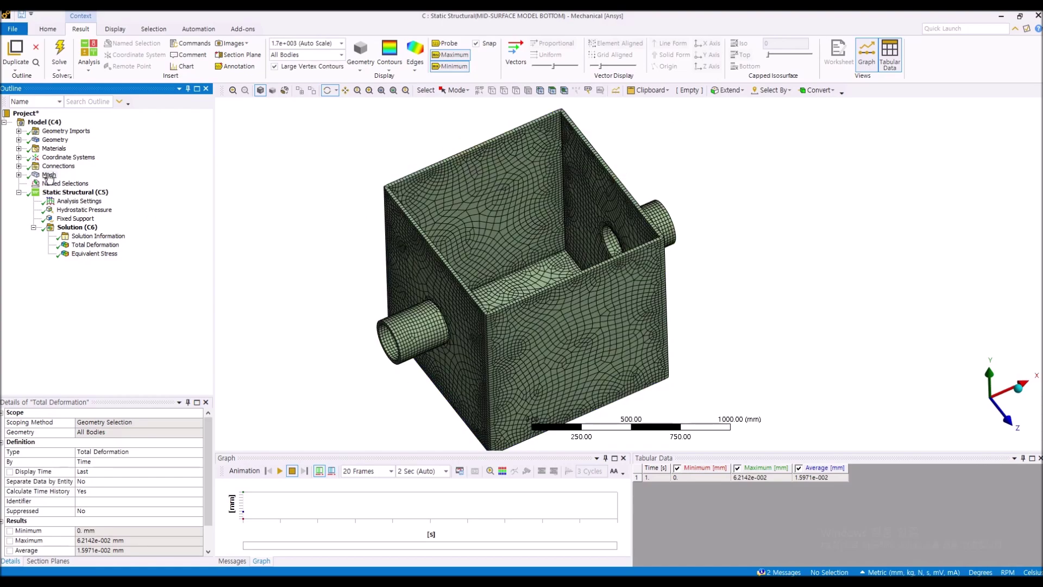
left_click_drag(538, 361, 487, 346)
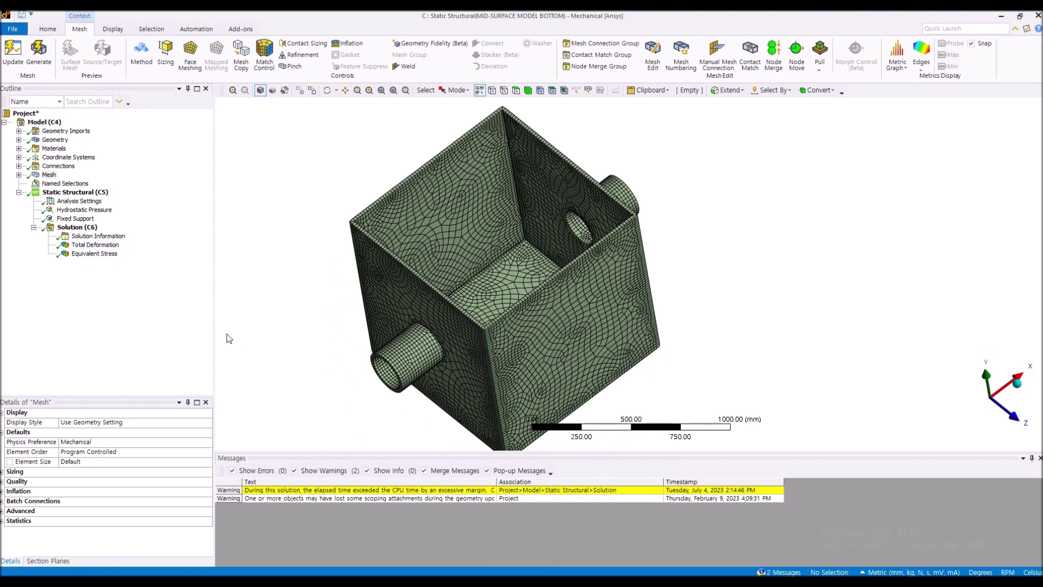
left_click(93, 245)
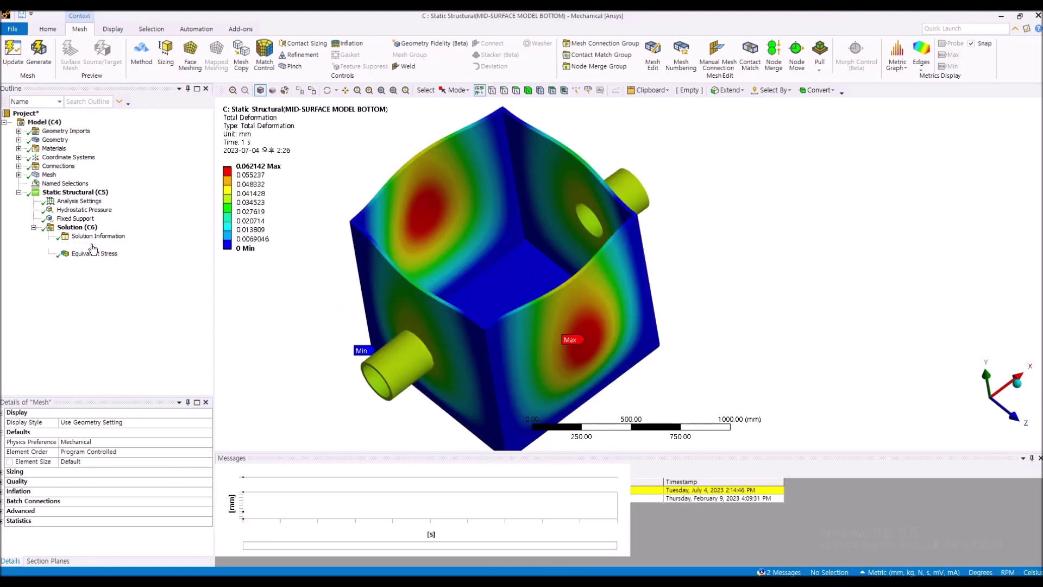
middle_click_drag(359, 258, 462, 263)
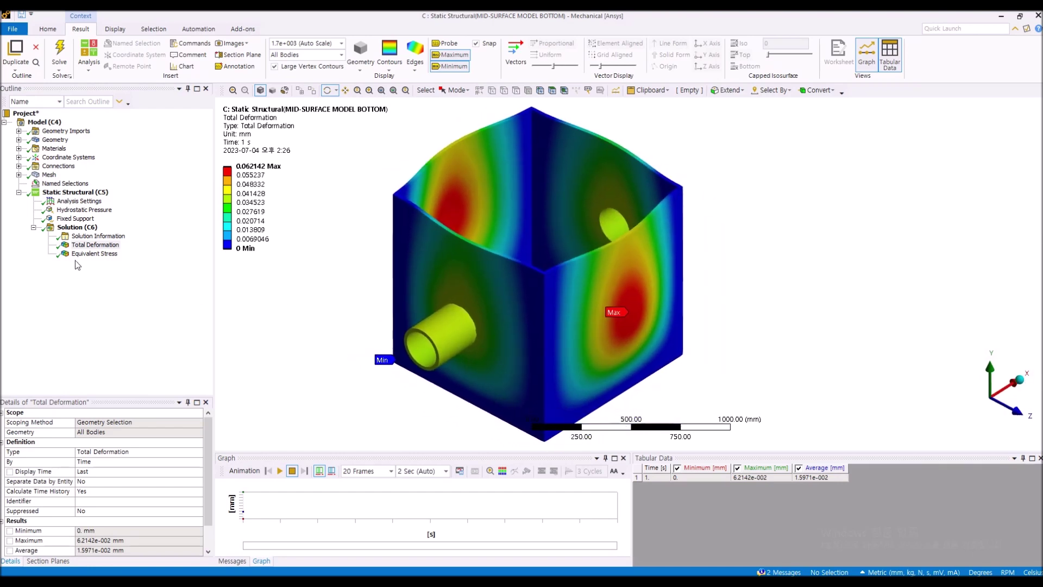
Step: Display the equivalent (von-Mises) stress result and inspect it on the tank's walls and inner corners
left_click(93, 253)
mouse_move(554, 310)
middle_mouse_down()
mouse_move(552, 218)
mouse_move(547, 310)
mouse_move(565, 304)
mouse_move(537, 299)
mouse_move(549, 321)
mouse_move(560, 301)
mouse_move(561, 312)
middle_mouse_up()
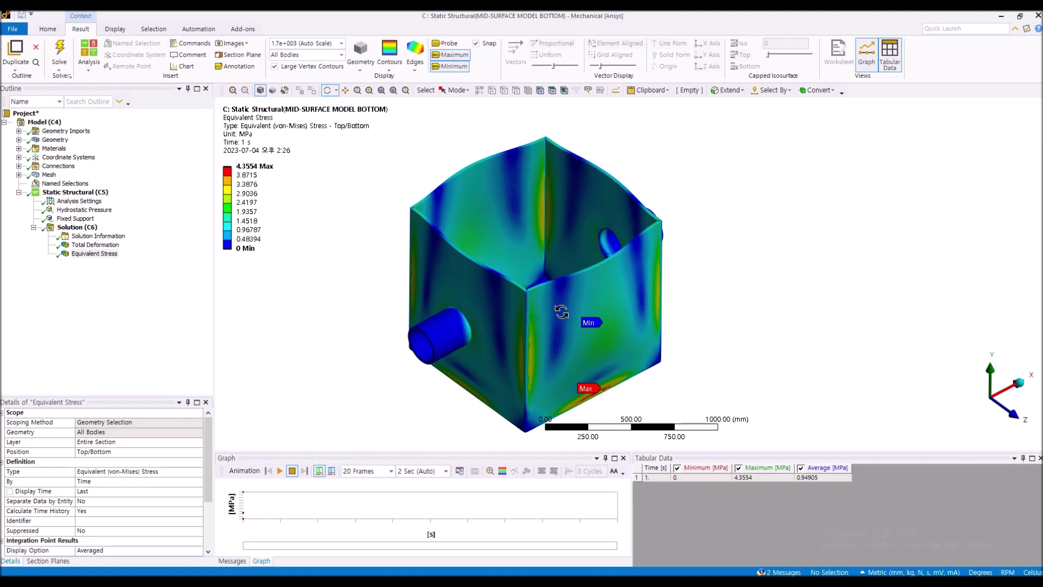
mouse_move(553, 296)
left_mouse_down()
mouse_move(443, 322)
mouse_move(555, 291)
mouse_move(550, 317)
mouse_move(551, 308)
left_mouse_up()
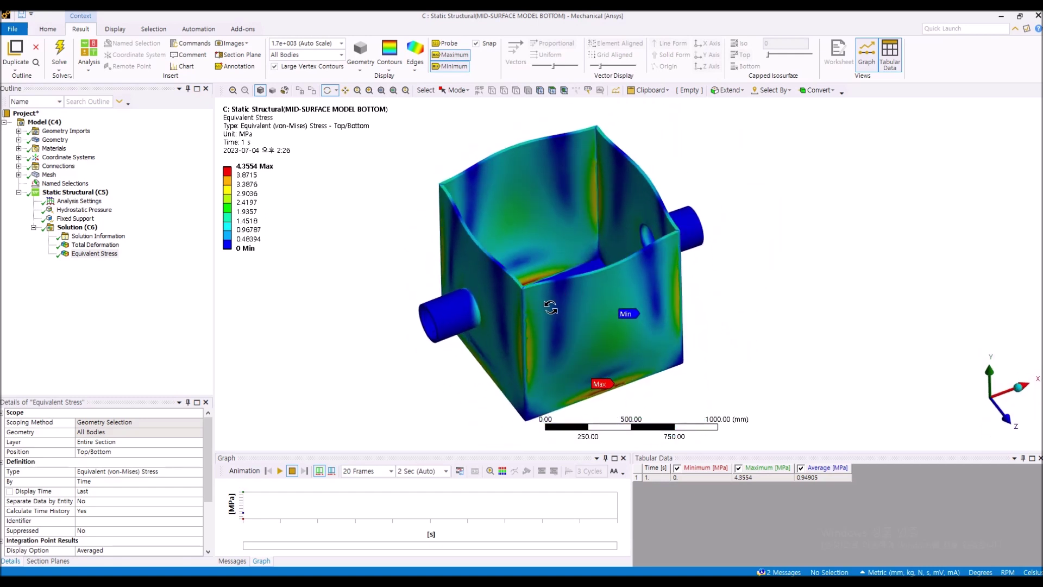
Step: Review the hydrostatic pressure load on the tank and its Shell Face options, leaving Bottom selected
left_click(87, 211)
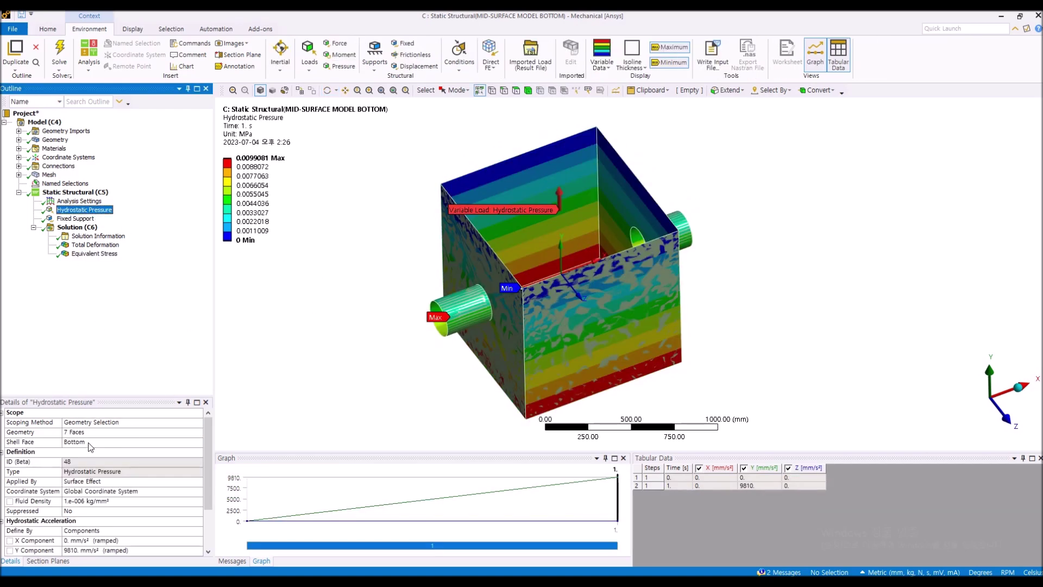
left_click(200, 442)
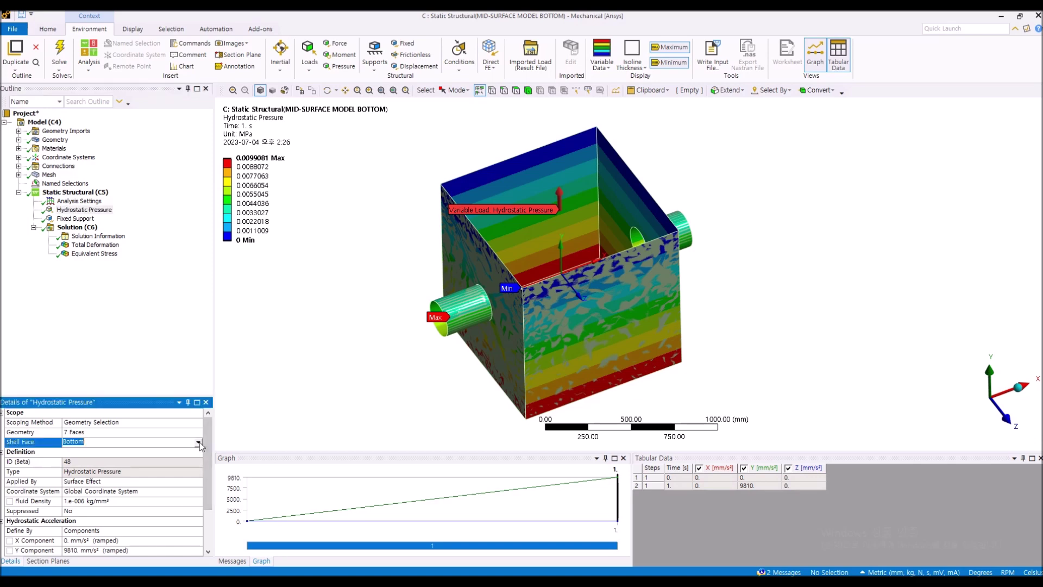
left_click(200, 442)
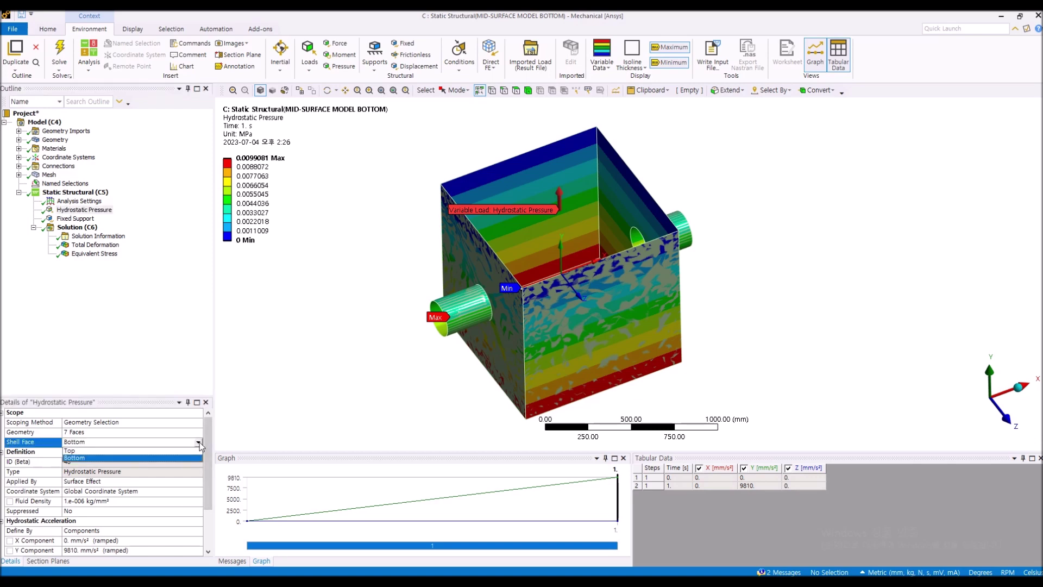
left_click(171, 337)
middle_click_drag(548, 252, 585, 217)
left_click(171, 337)
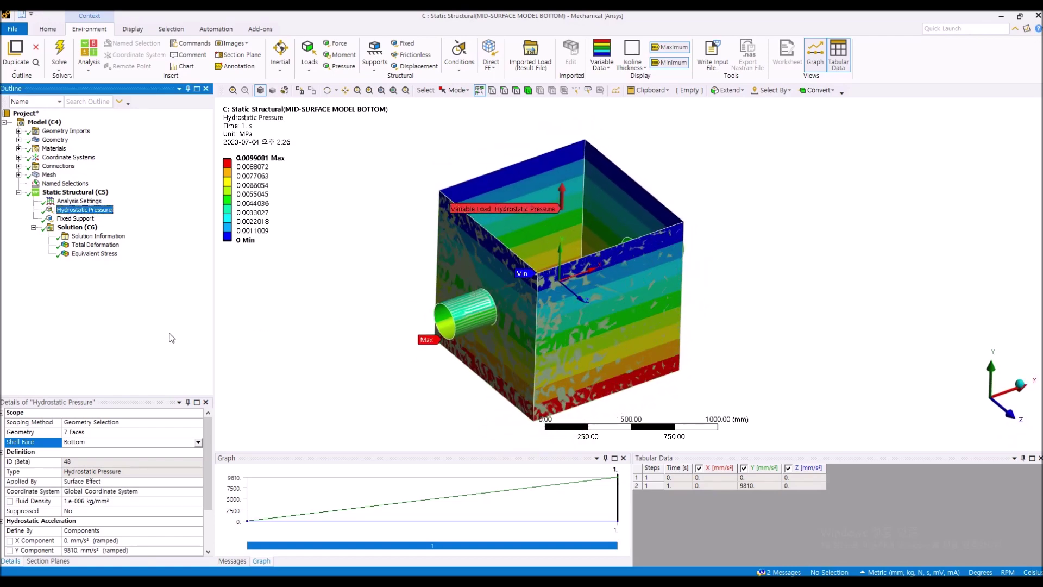